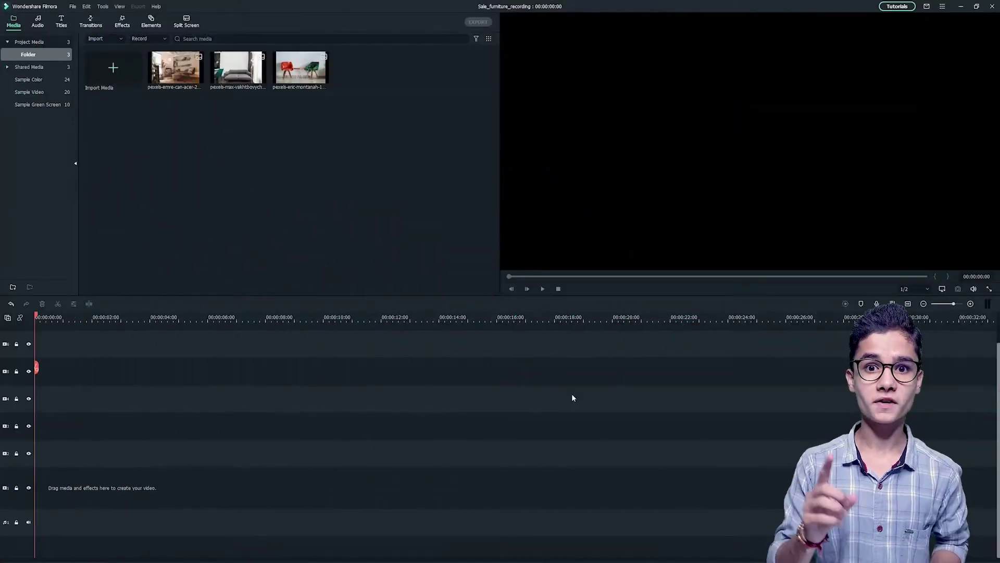
# Add 'Sand – Takes Me To the Lake' from the music library to the audio track.
pyautogui.click(38, 25)
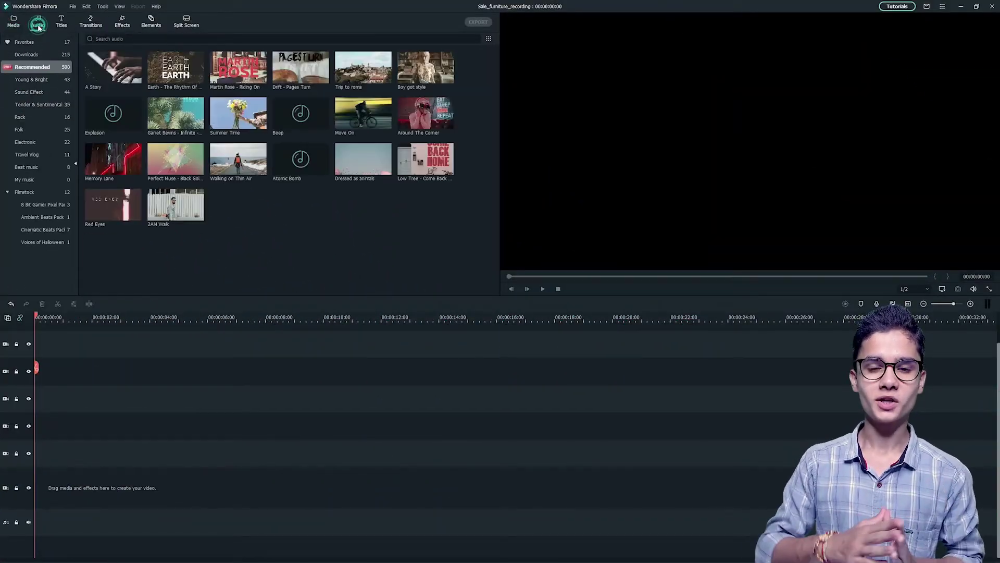
pyautogui.moveTo(263, 121)
pyautogui.mouseDown()
pyautogui.moveTo(91, 516)
pyautogui.moveTo(42, 515)
pyautogui.moveTo(32, 503)
pyautogui.mouseUp()
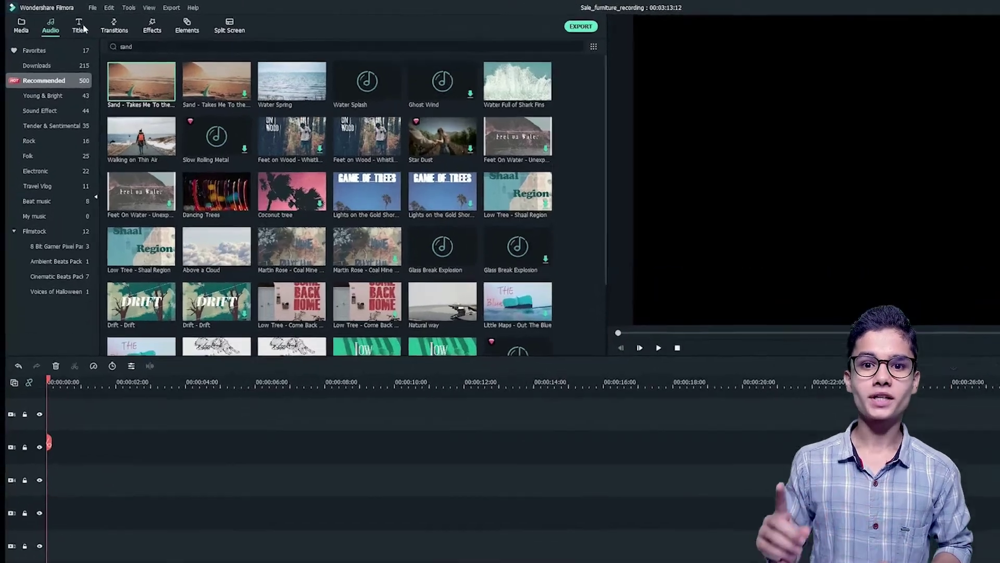
# Search titles for 'watercolor' and place Opener 16 at the timeline start.
pyautogui.click(63, 24)
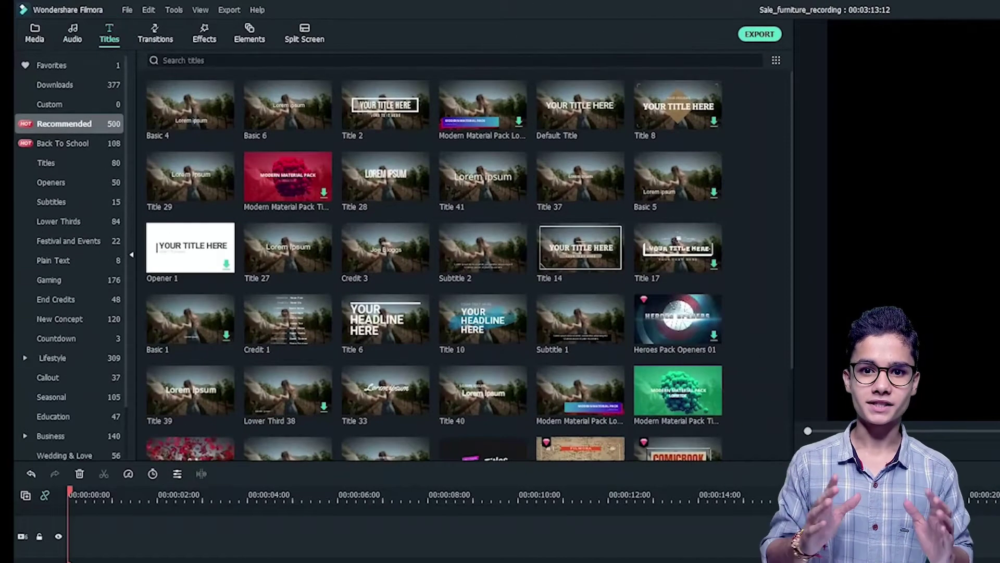
pyautogui.click(127, 39)
pyautogui.write('watercolor')
pyautogui.press('Return')
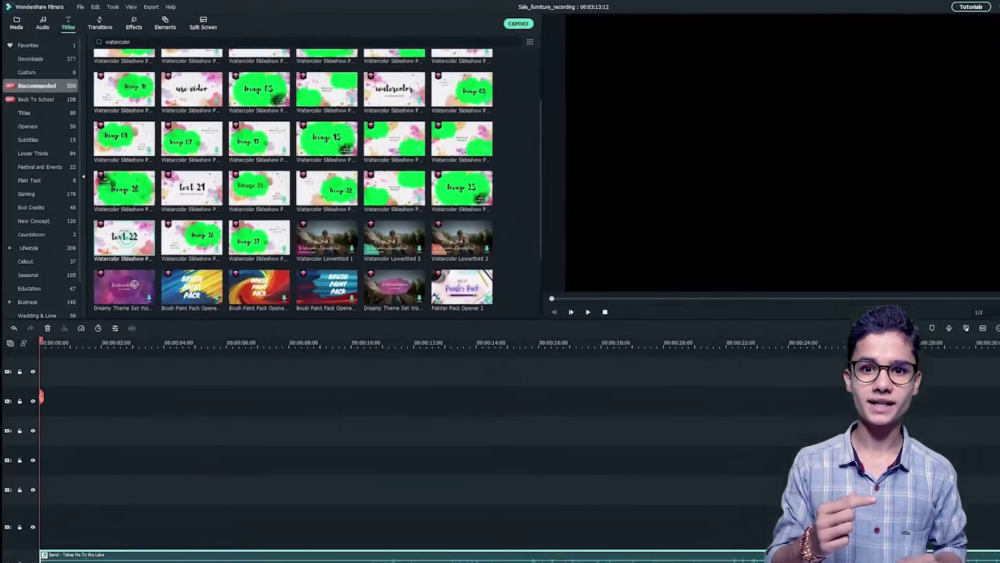
pyautogui.moveTo(135, 284); pyautogui.dragTo(28, 516)
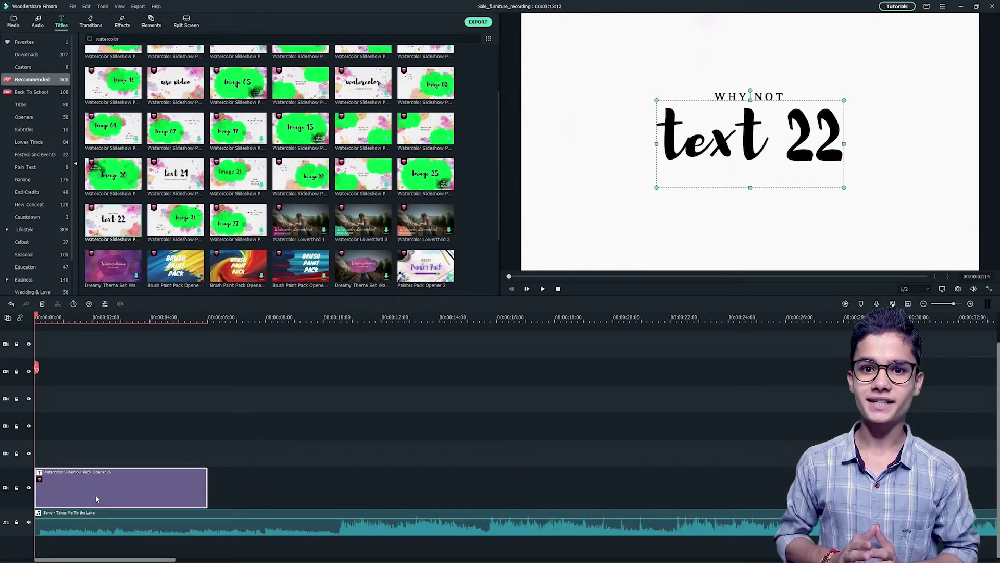
# Delete the opener's two placeholder text layers, WHY NOT and text 22, in the advanced editor.
pyautogui.doubleClick(95, 494)
pyautogui.click(428, 289)
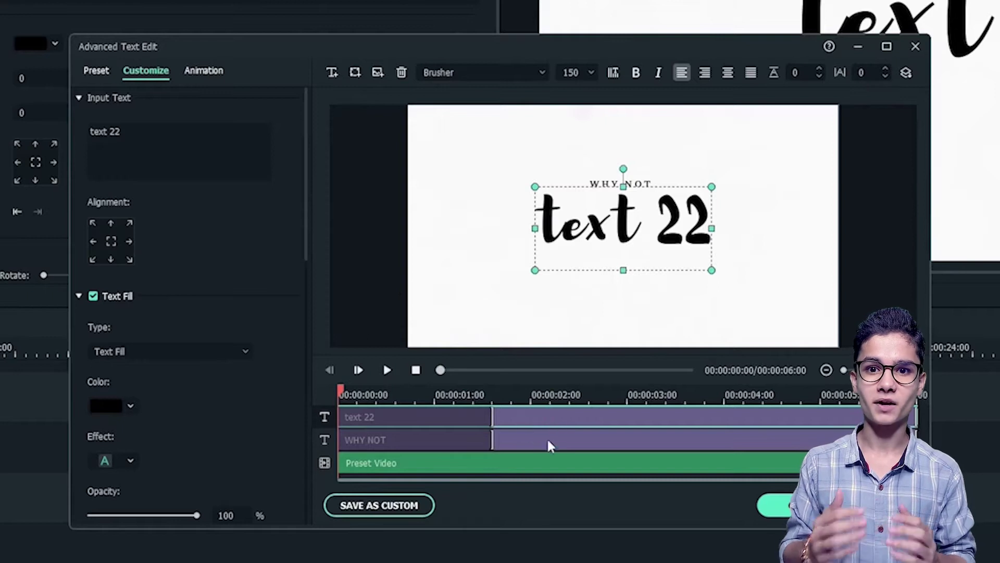
pyautogui.keyDown('ctrl'); pyautogui.click(548, 440); pyautogui.keyUp('ctrl')
pyautogui.press('Delete')
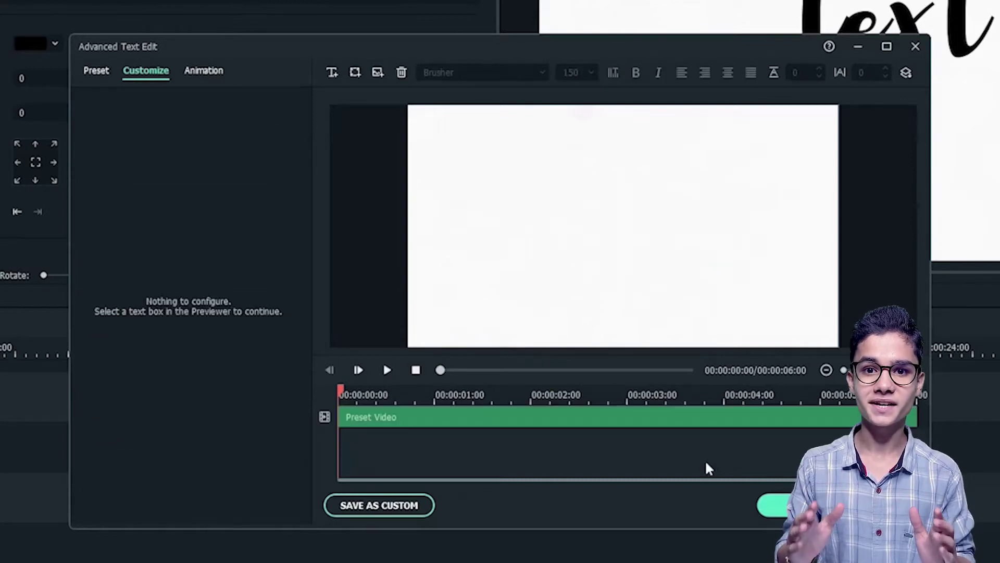
pyautogui.click(778, 506)
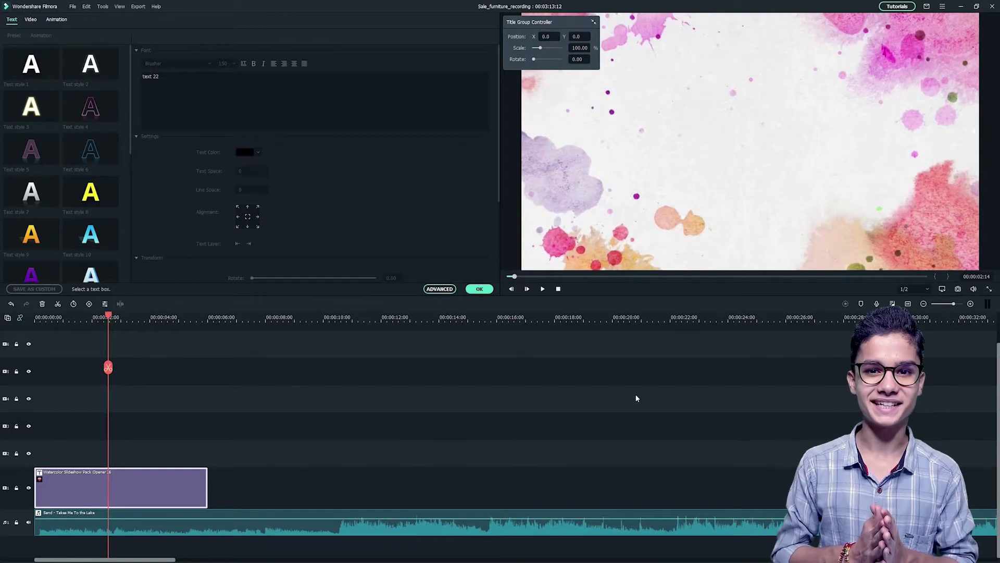
# Search titles for 'Title' and place Title 33 on the track above the opener.
pyautogui.click(480, 289)
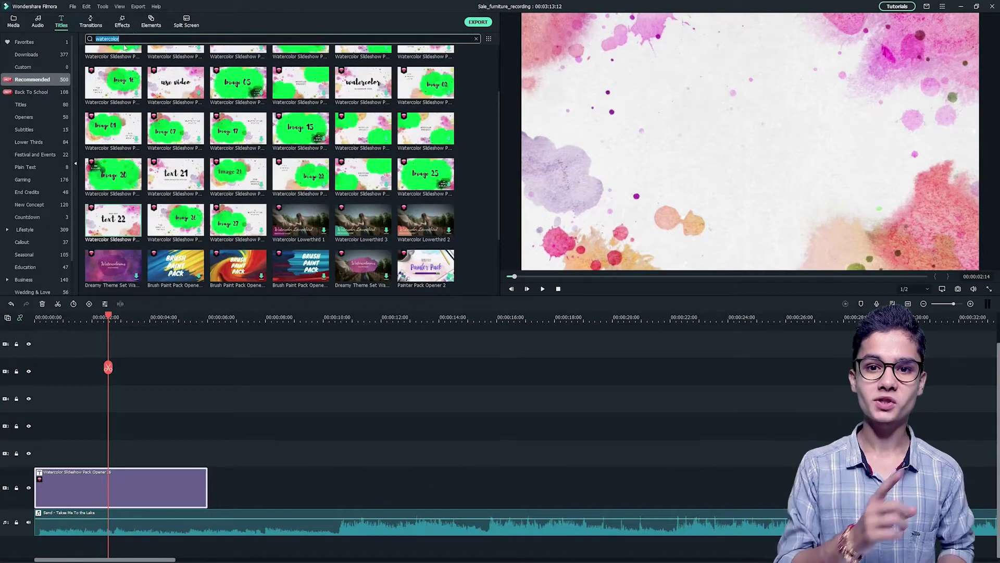
pyautogui.press('Return')
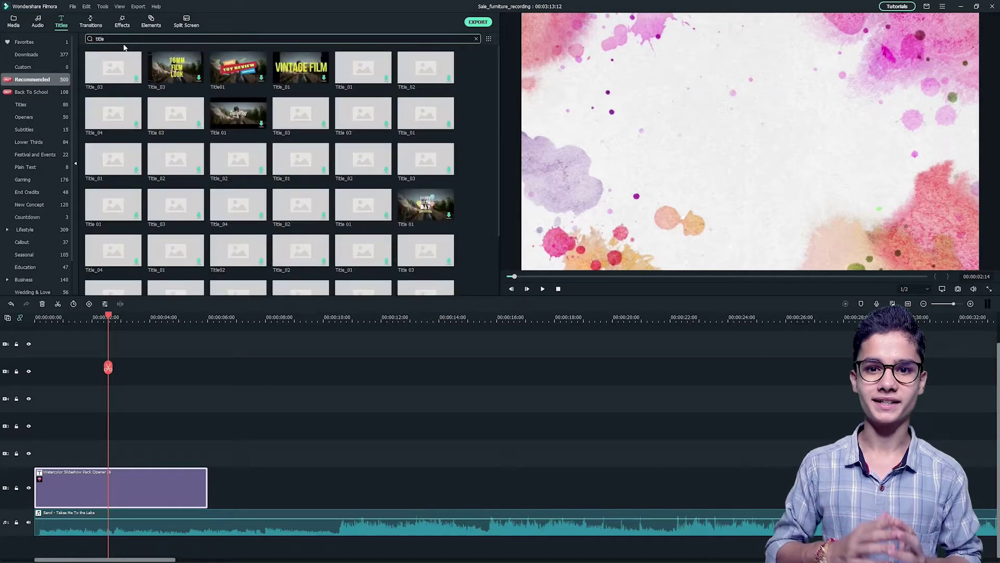
pyautogui.moveTo(364, 220); pyautogui.dragTo(16, 461)
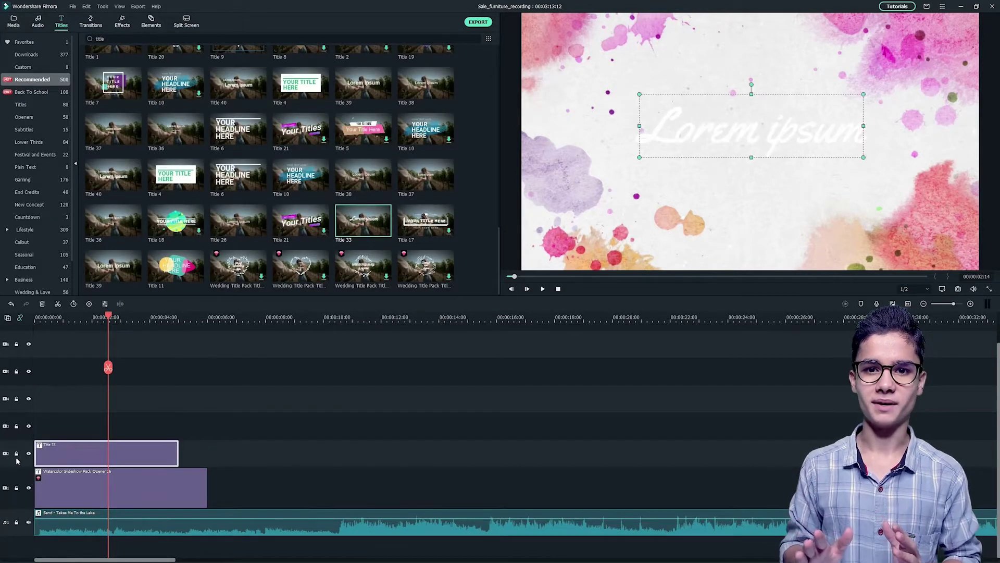
pyautogui.doubleClick(153, 448)
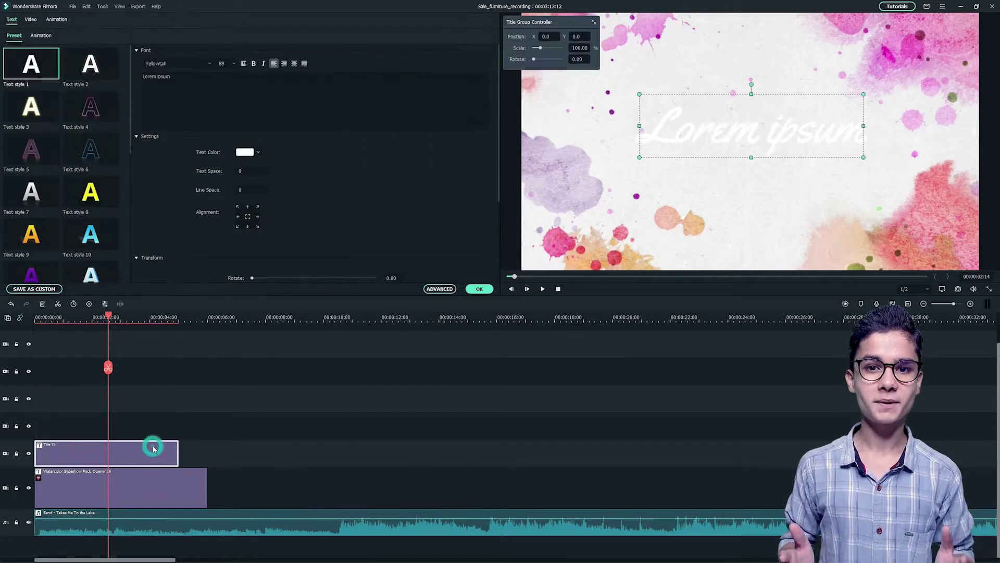
# Apply Text style 1, enter the question text and set font size 72.
pyautogui.doubleClick(32, 65)
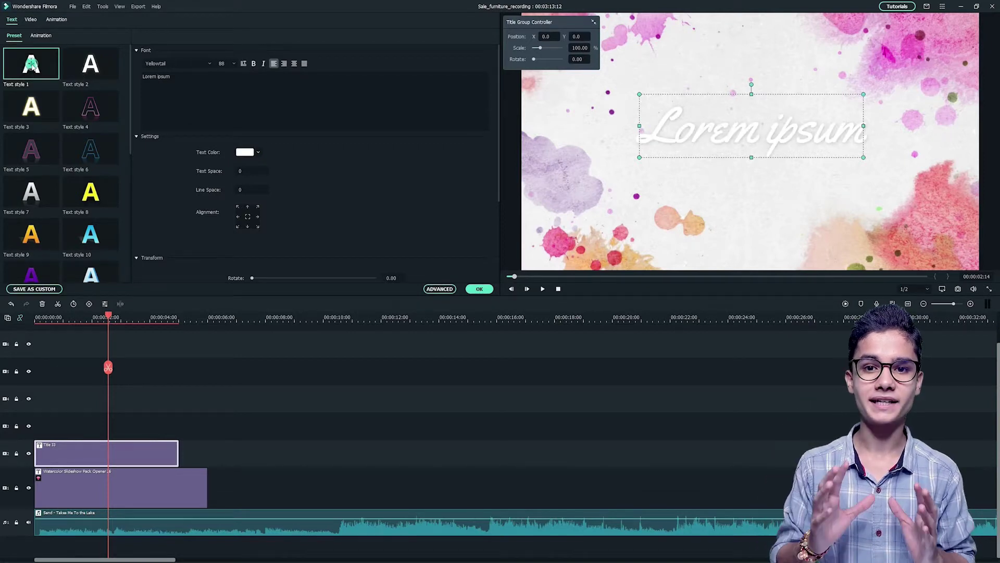
pyautogui.hotkey('ctrl', 'a')
pyautogui.write('How can you call your house a home?')
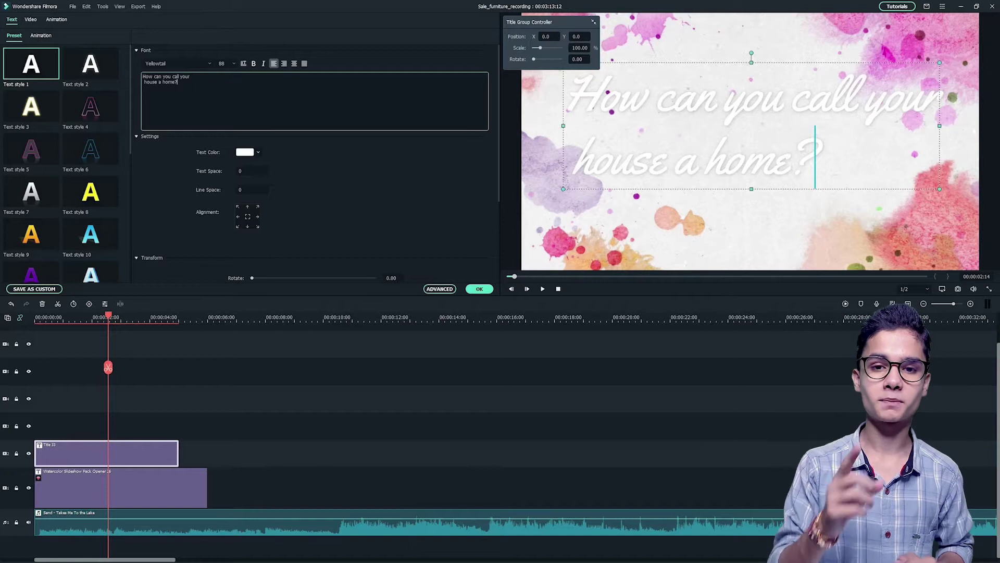
pyautogui.click(223, 63)
pyautogui.write('72')
pyautogui.press('Return')
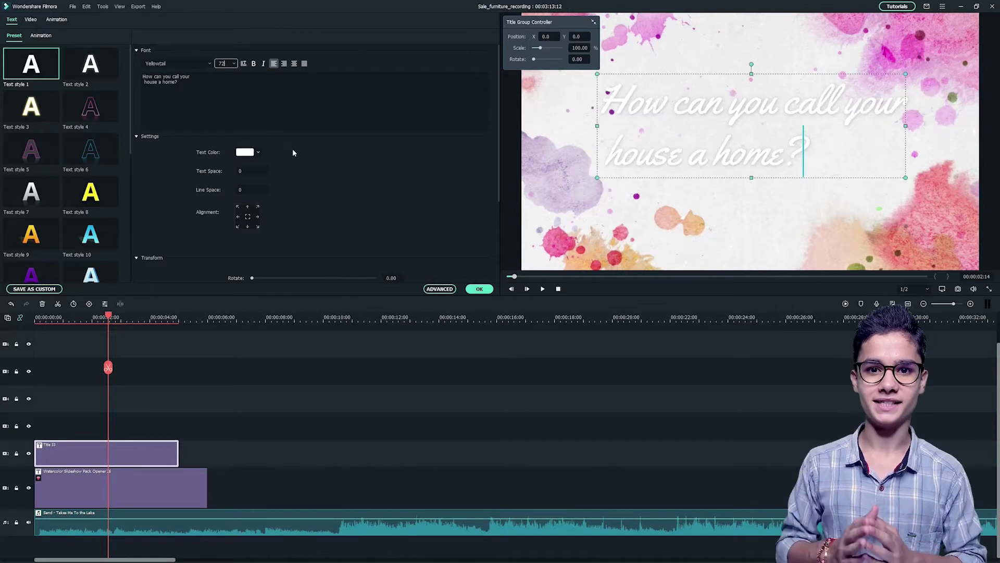
# Colour the word 'home' orange in the title.
pyautogui.moveTo(713, 157); pyautogui.dragTo(783, 159)
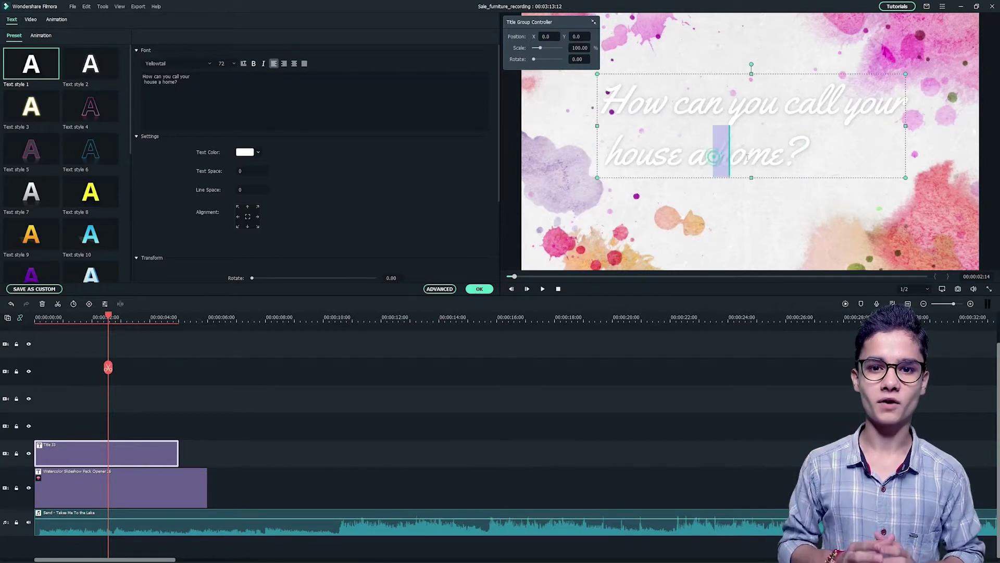
pyautogui.click(247, 153)
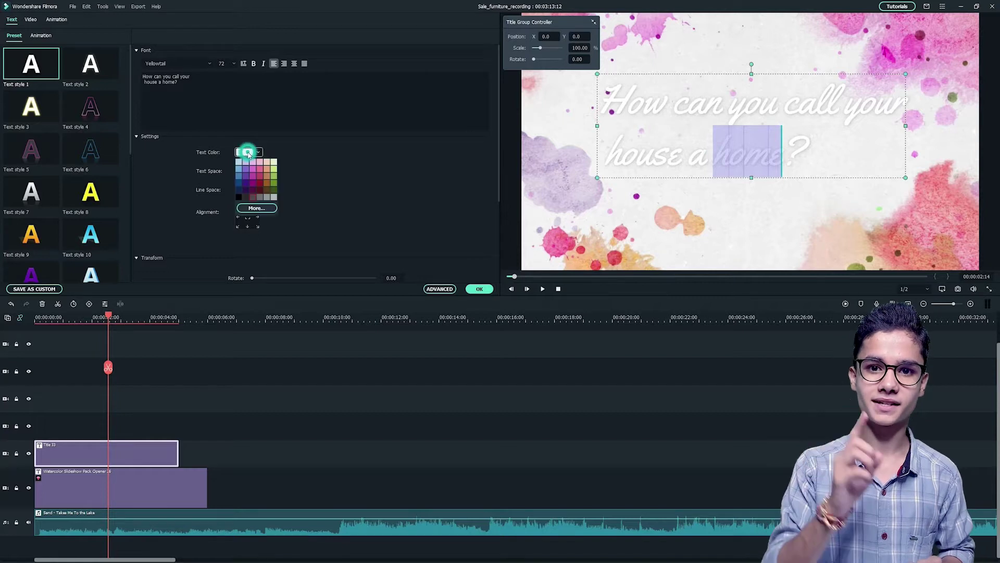
pyautogui.click(263, 209)
pyautogui.click(219, 156)
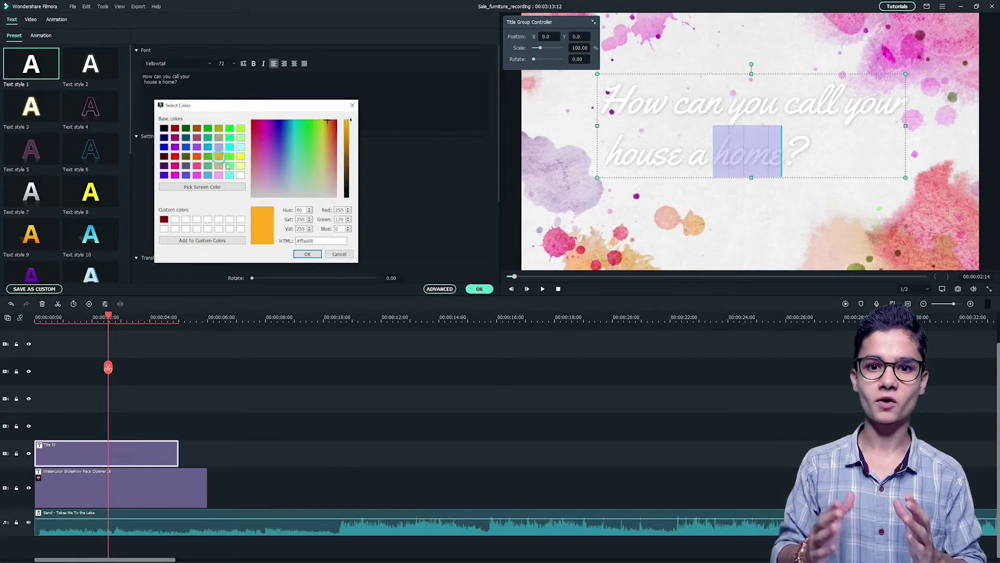
pyautogui.click(306, 254)
# Set line spacing to -16, centre the lines and lower the title slightly.
pyautogui.click(249, 190)
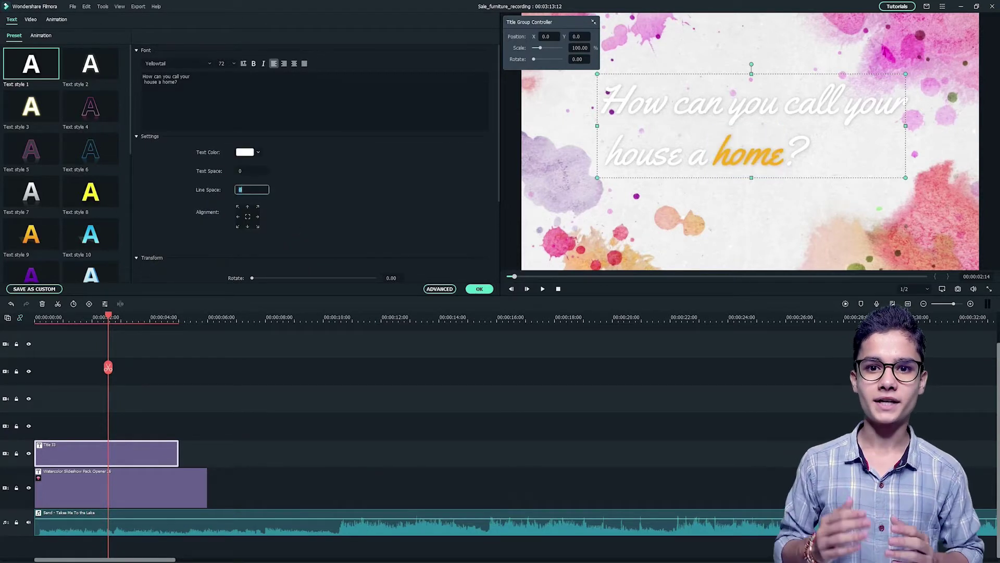
pyautogui.write('6')
pyautogui.press('Return')
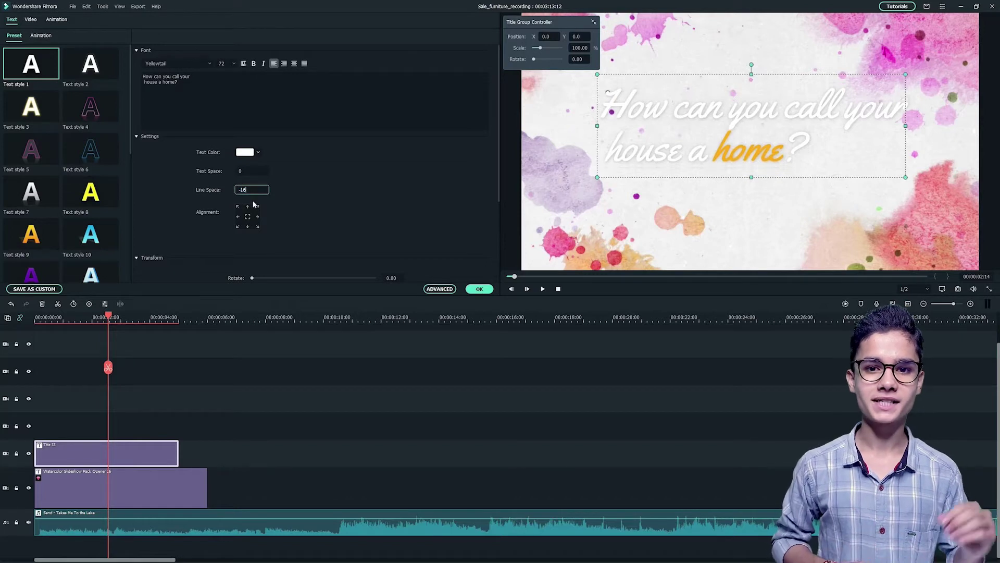
pyautogui.click(293, 65)
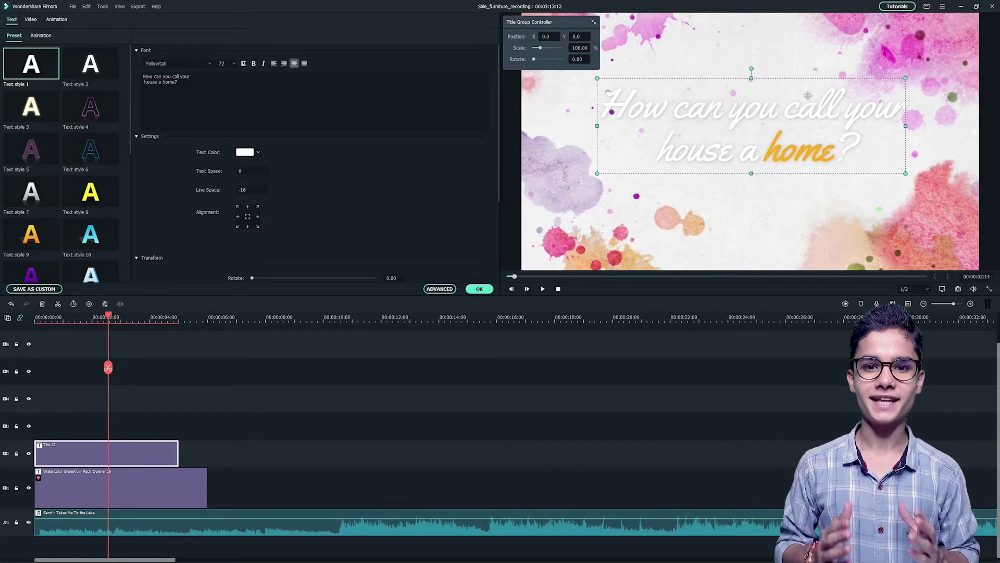
pyautogui.moveTo(809, 96); pyautogui.dragTo(791, 99)
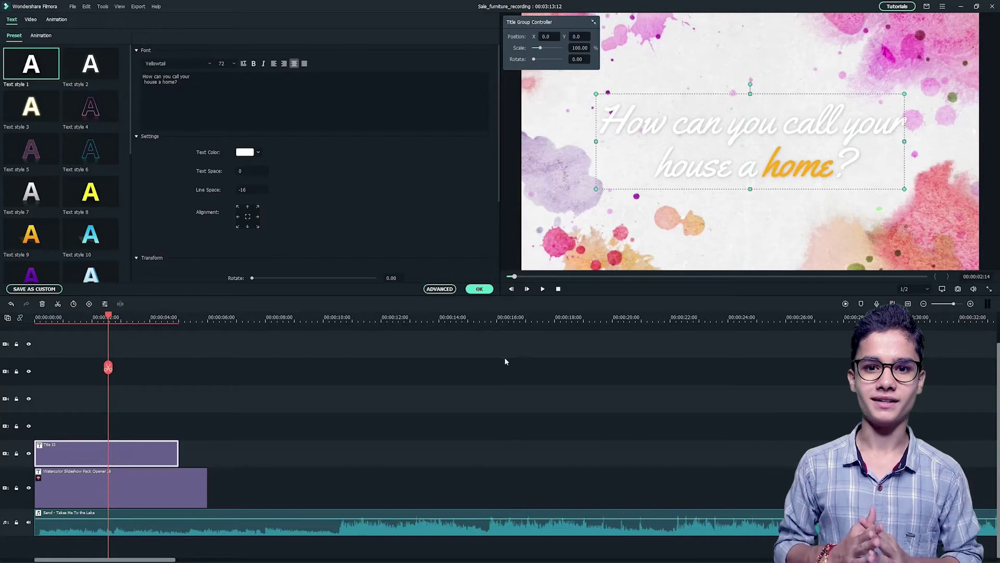
# Trim the opener to the title's end and add the grey sofa photo, extended to about 10 s.
pyautogui.click(480, 289)
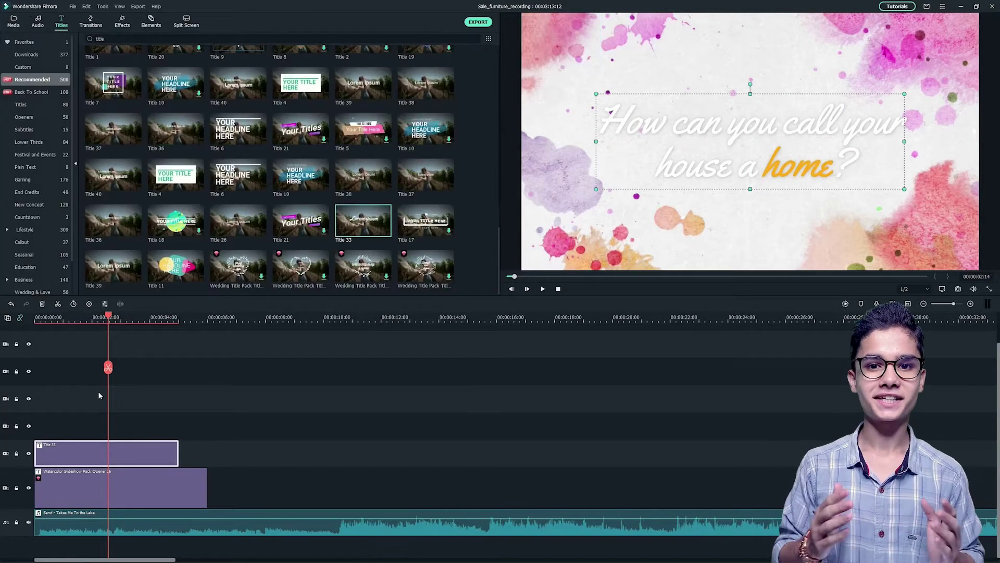
pyautogui.moveTo(207, 485); pyautogui.dragTo(178, 484)
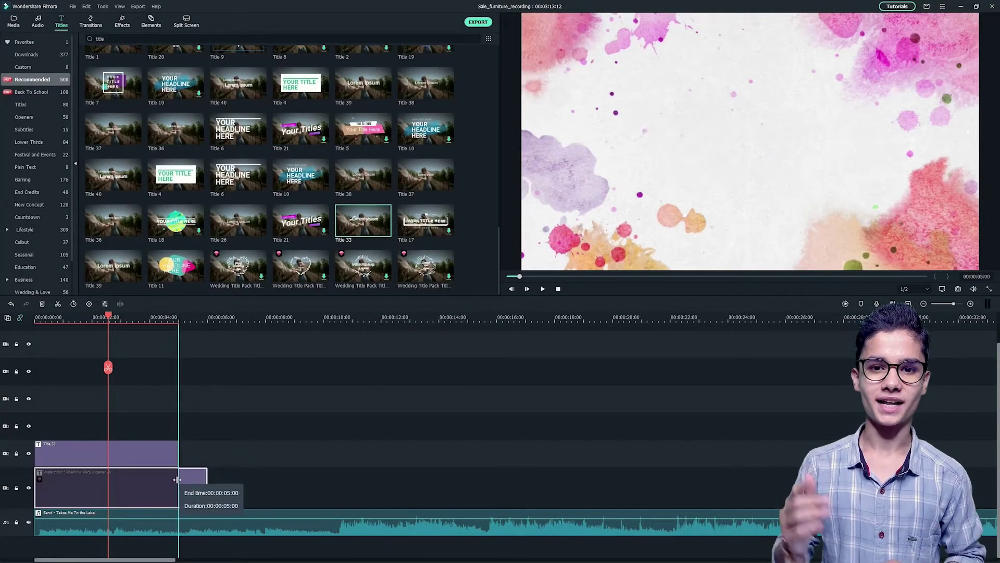
pyautogui.click(13, 24)
pyautogui.moveTo(238, 69)
pyautogui.mouseDown()
pyautogui.moveTo(218, 497)
pyautogui.moveTo(180, 500)
pyautogui.mouseUp()
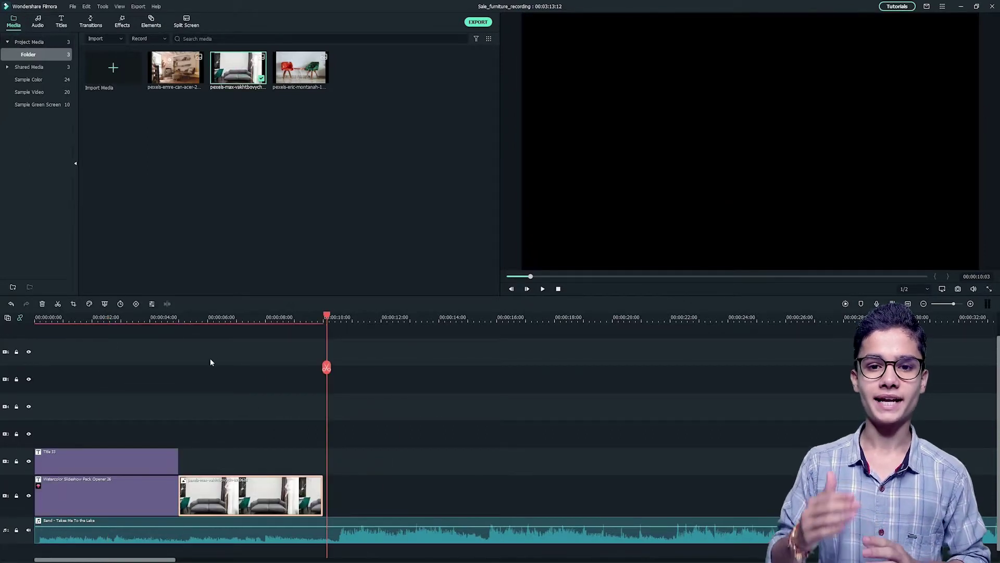
pyautogui.moveTo(326, 322); pyautogui.dragTo(340, 329)
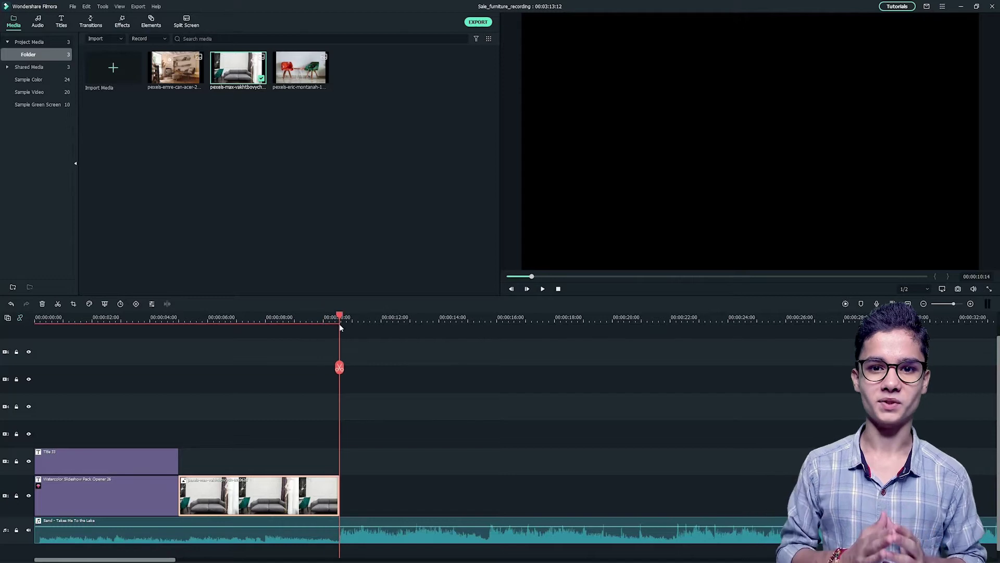
pyautogui.press('Up')
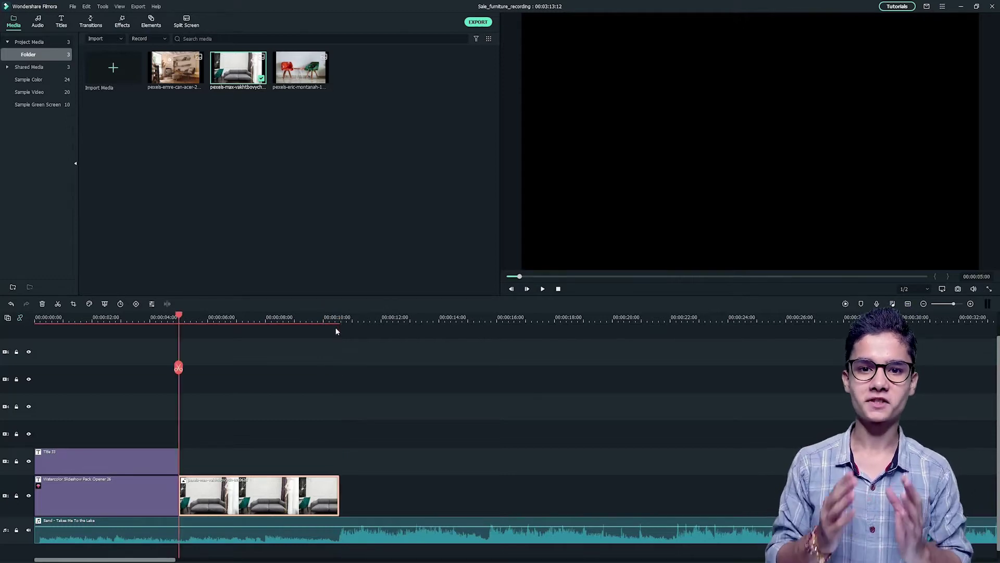
# Keyframe the sofa photo's start at about 126% scale, framed up and left.
pyautogui.doubleClick(286, 493)
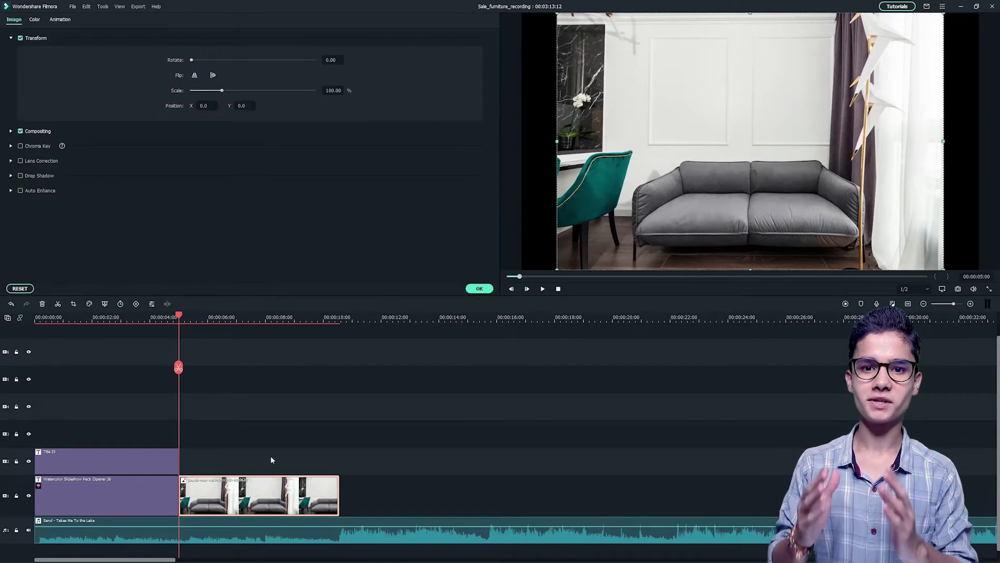
pyautogui.click(61, 20)
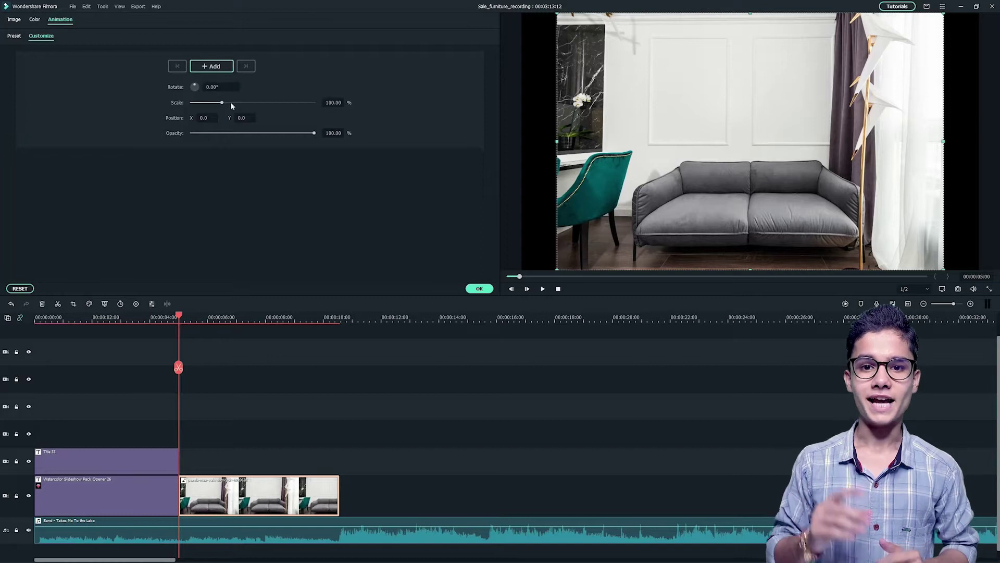
pyautogui.moveTo(223, 104); pyautogui.dragTo(231, 105)
pyautogui.moveTo(732, 231); pyautogui.dragTo(714, 196)
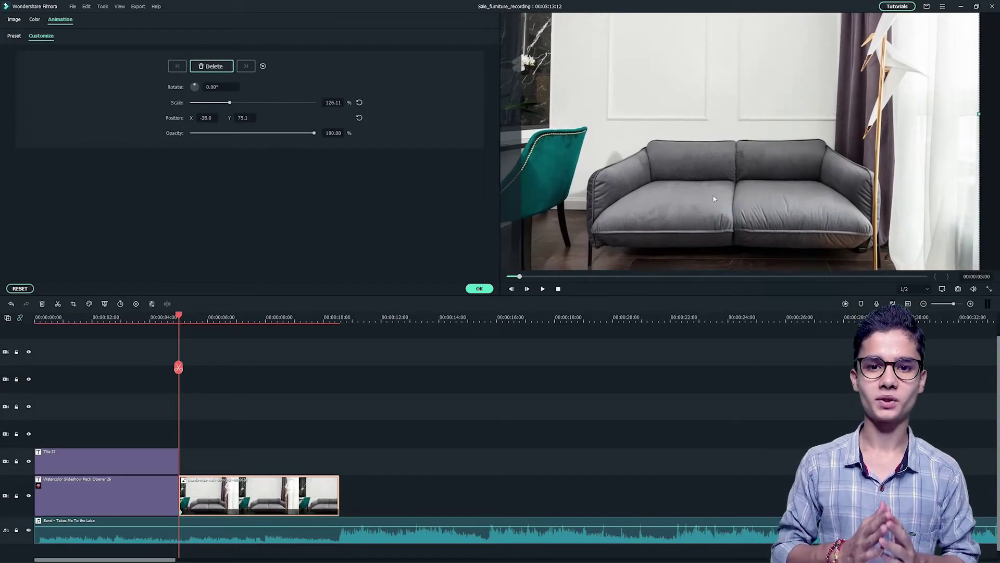
# At the sofa clip's last frame, adjust the photo's horizontal and vertical position.
pyautogui.click(334, 320)
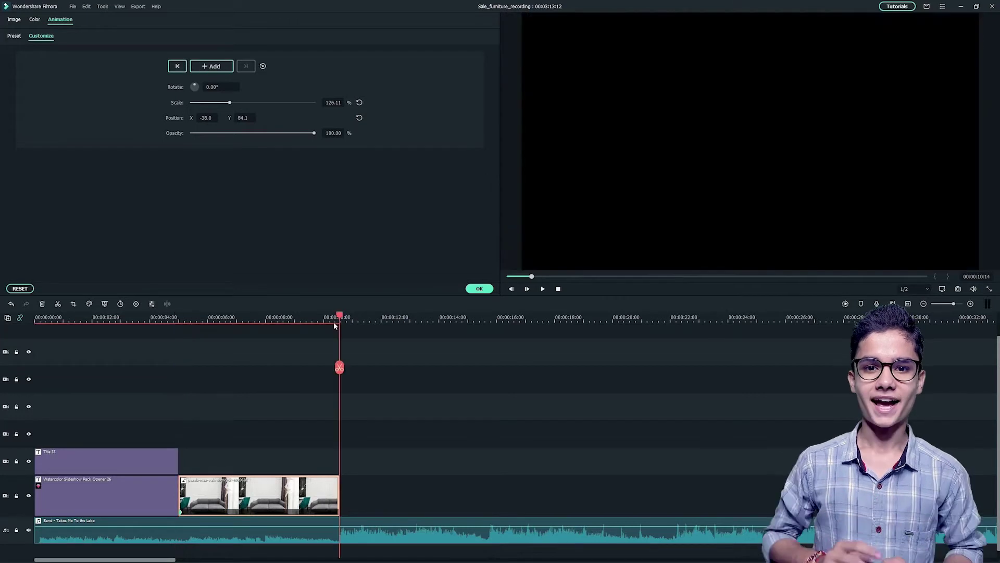
pyautogui.click(337, 324)
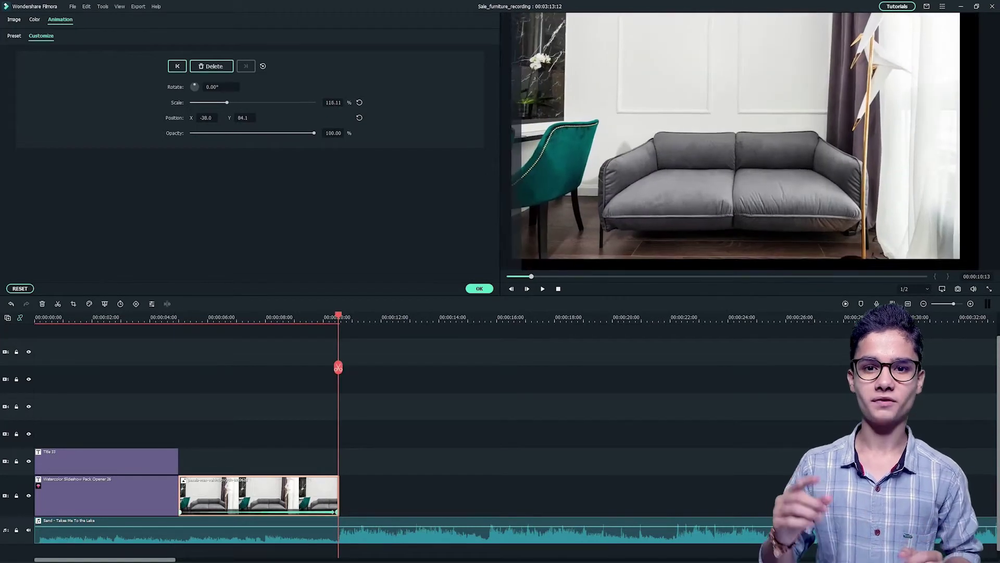
pyautogui.moveTo(205, 118); pyautogui.dragTo(219, 118)
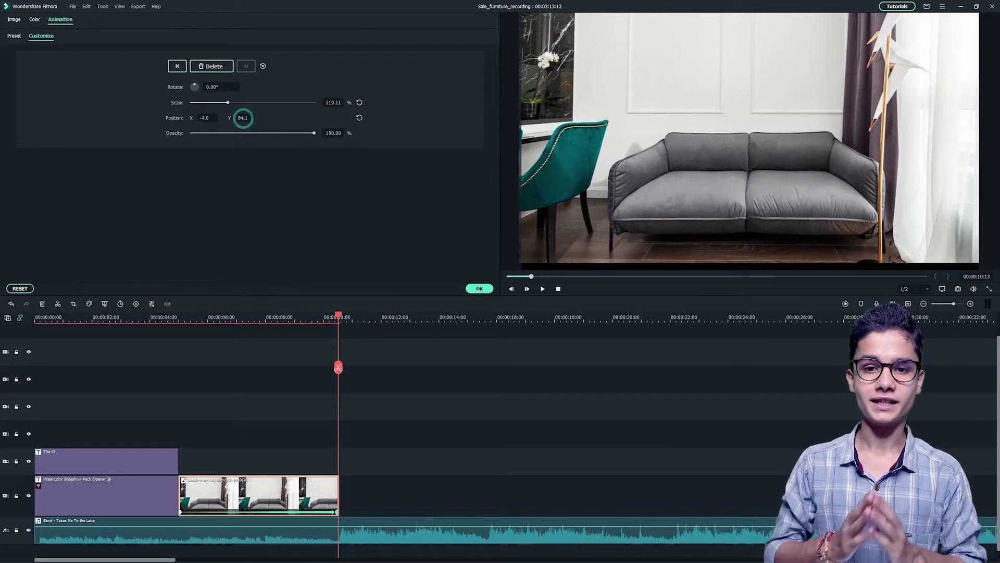
pyautogui.moveTo(242, 118); pyautogui.dragTo(242, 118)
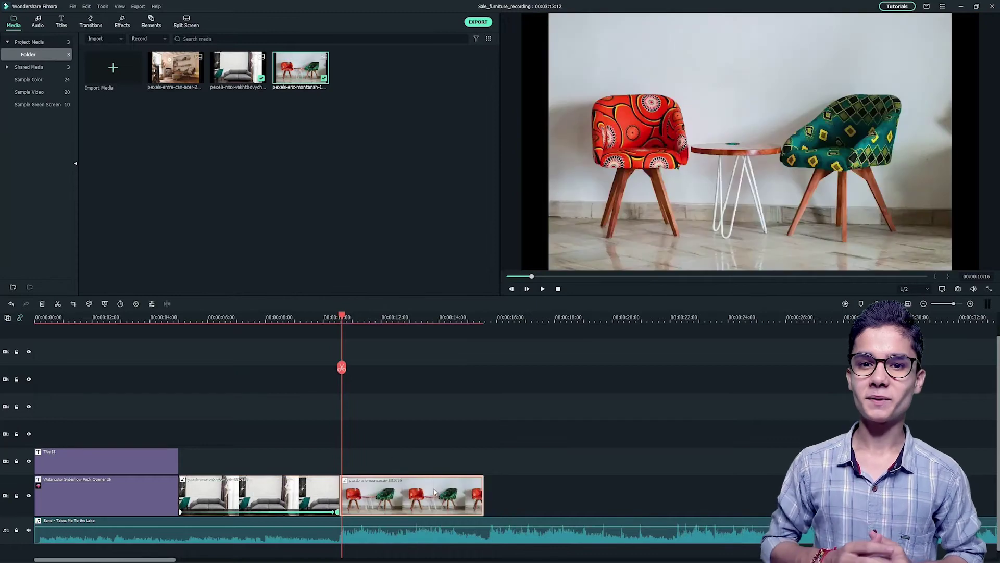
# Give the chair photo an enlarged, offset zoom keyframe and apply the animation.
pyautogui.moveTo(221, 102); pyautogui.dragTo(228, 102)
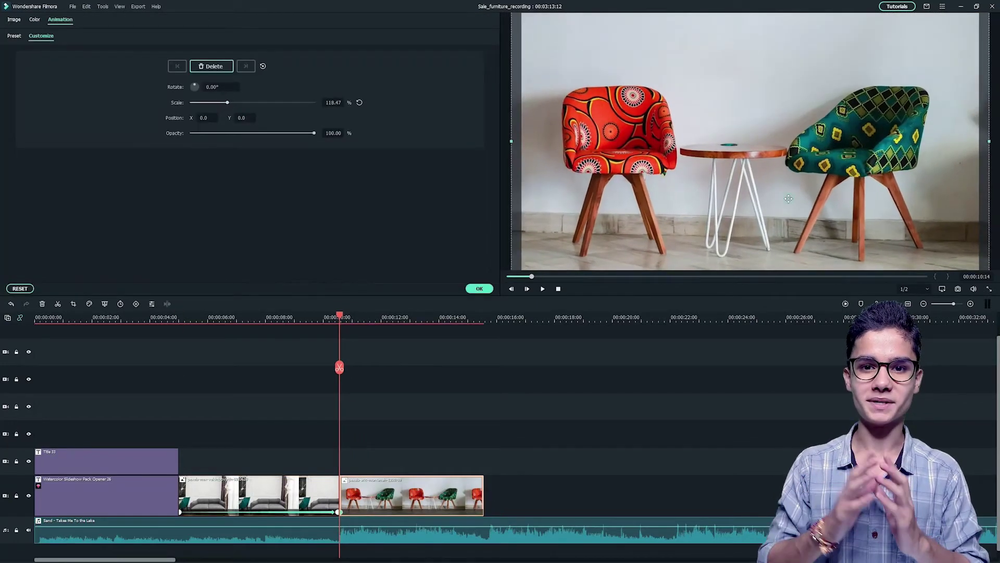
pyautogui.moveTo(798, 222); pyautogui.dragTo(778, 207)
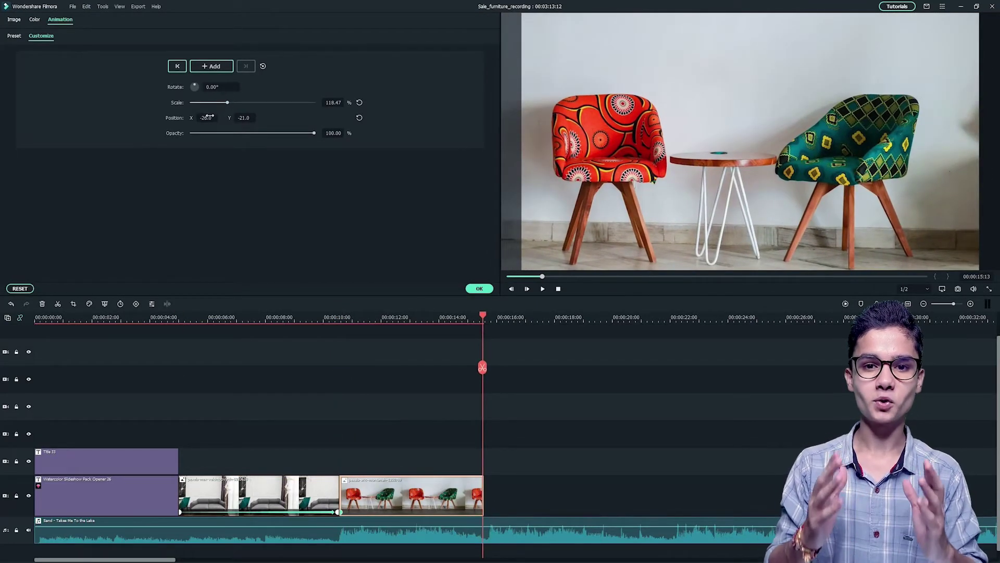
pyautogui.click(480, 289)
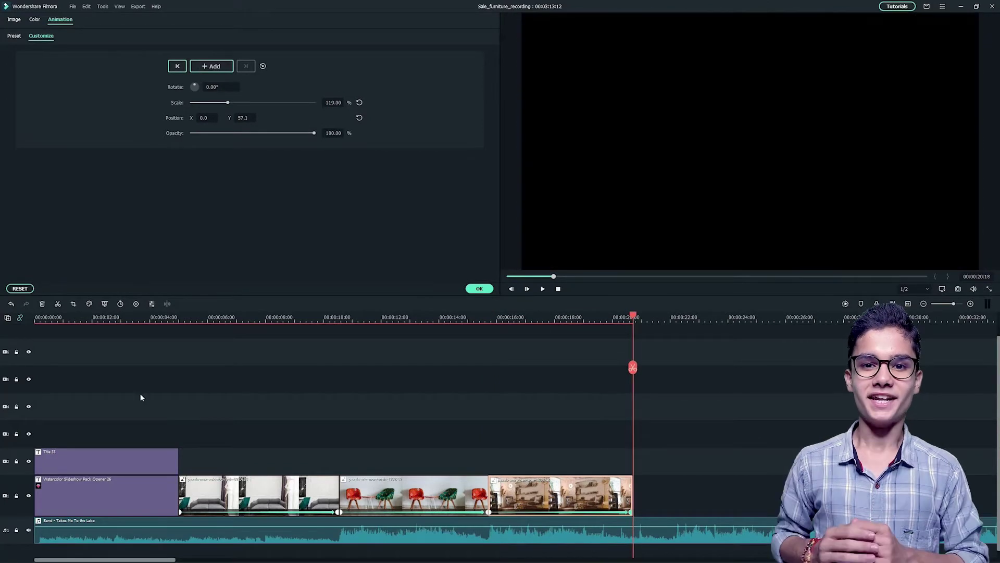
# Paste copies of the title and opener at the end, raising the title one track.
pyautogui.doubleClick(129, 495)
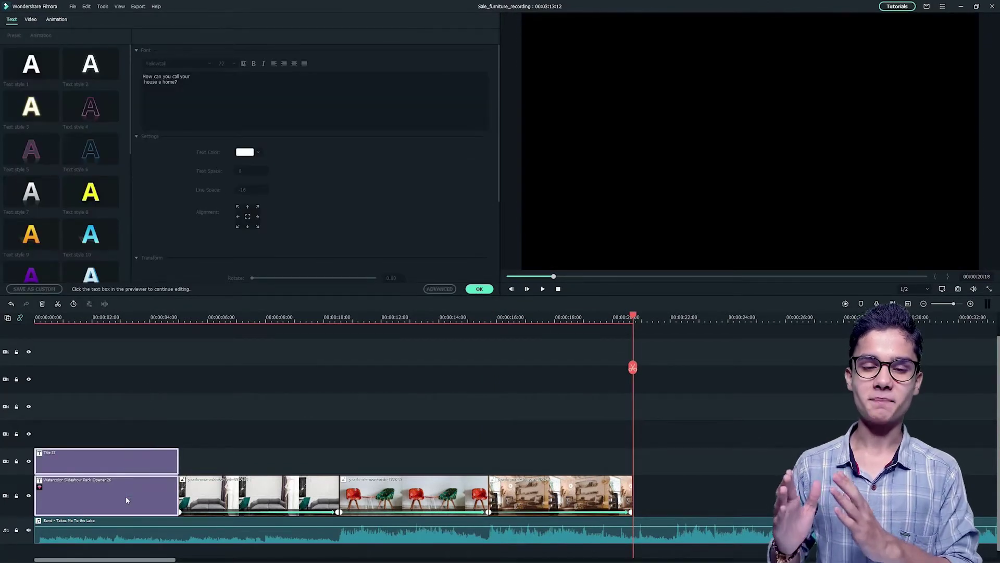
pyautogui.hotkey('ctrl', 'v')
pyautogui.click(708, 318)
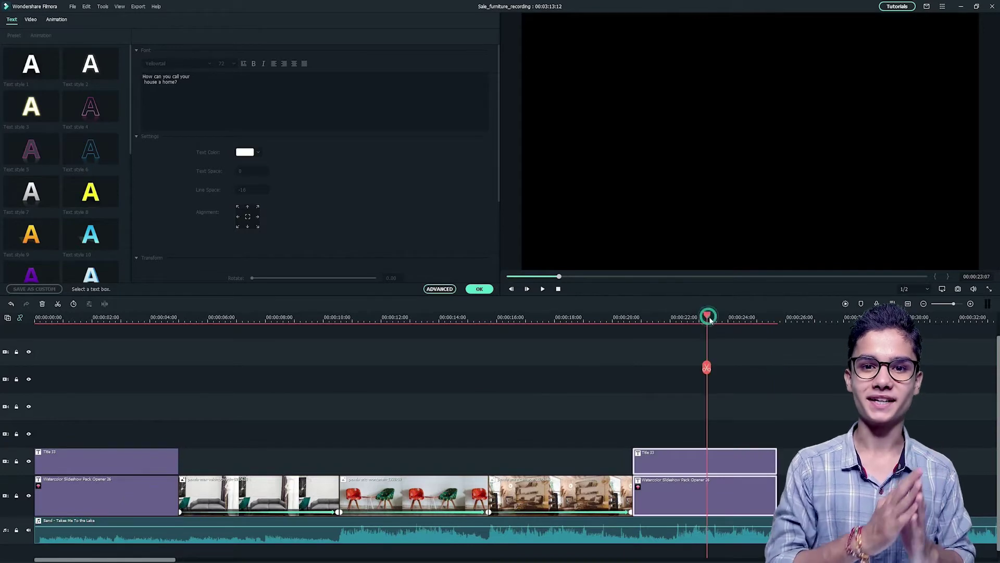
pyautogui.doubleClick(700, 462)
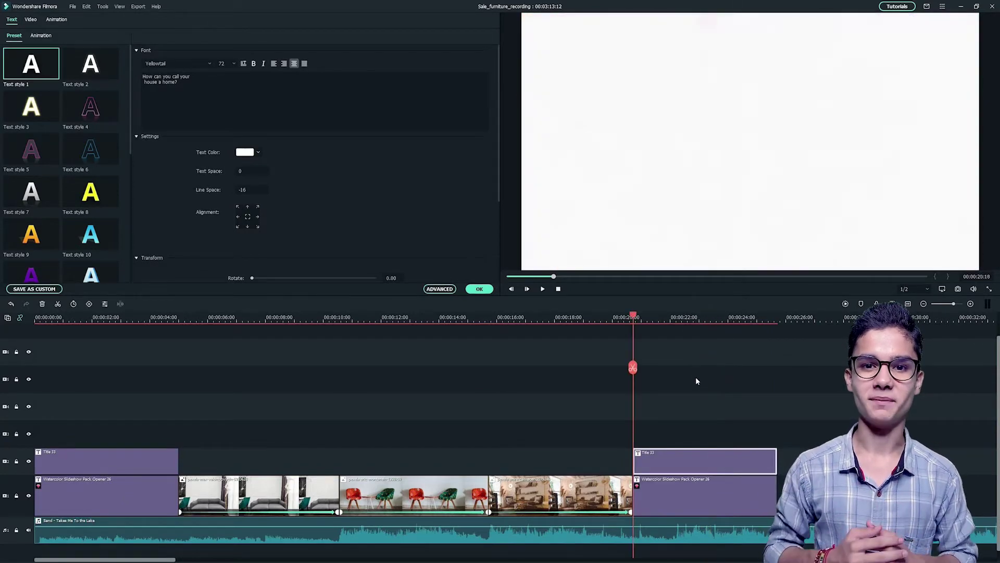
pyautogui.moveTo(703, 461); pyautogui.dragTo(703, 434)
pyautogui.click(655, 317)
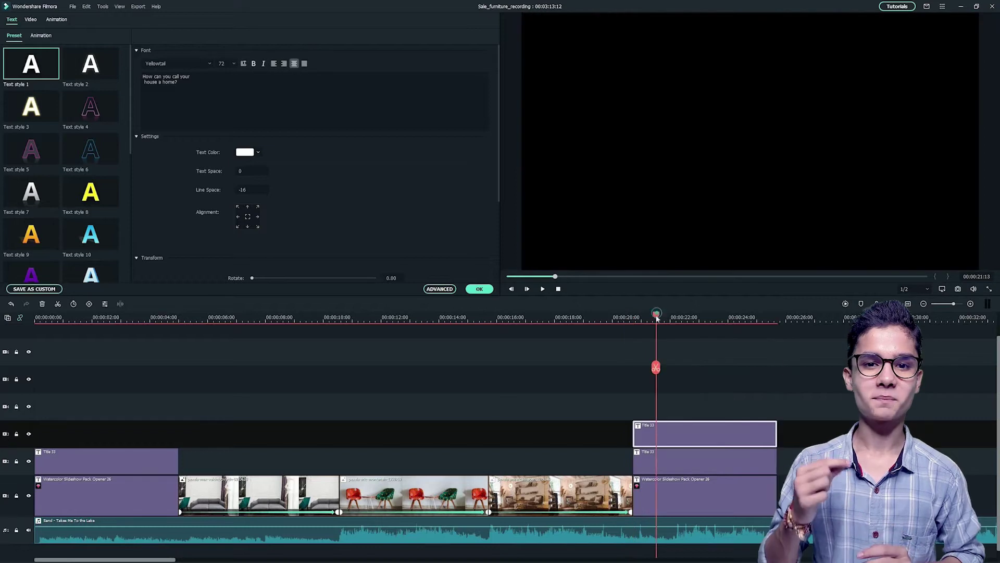
# Retype the copied title as 'Complete your home today' in orange.
pyautogui.click(174, 78)
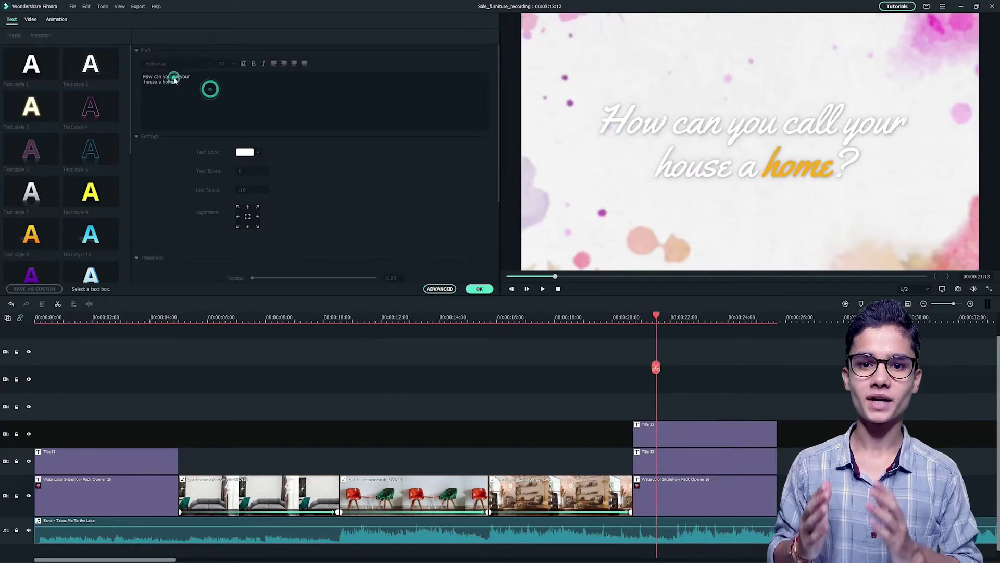
pyautogui.hotkey('ctrl', 'a')
pyautogui.write('Complete your home today')
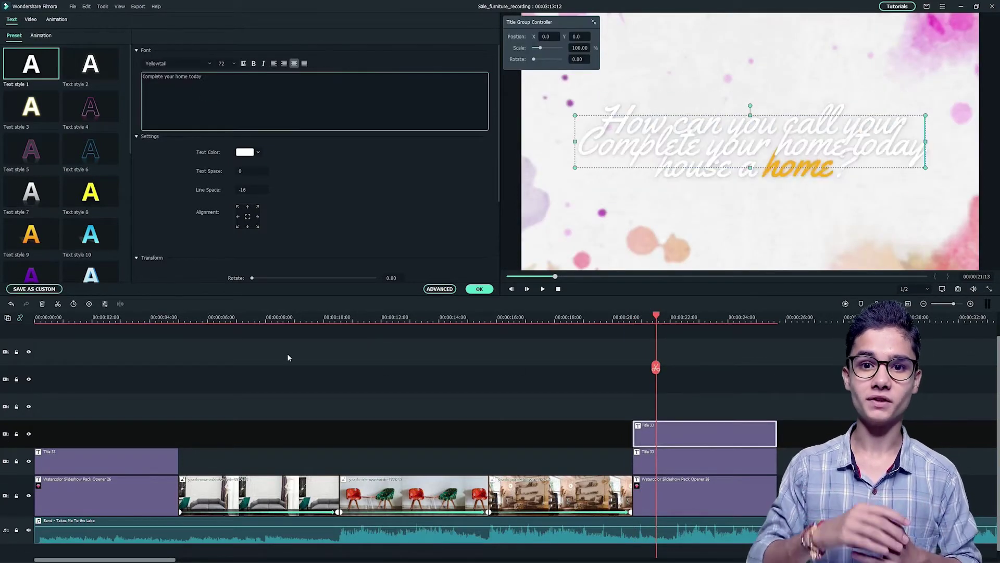
pyautogui.click(245, 153)
pyautogui.click(257, 212)
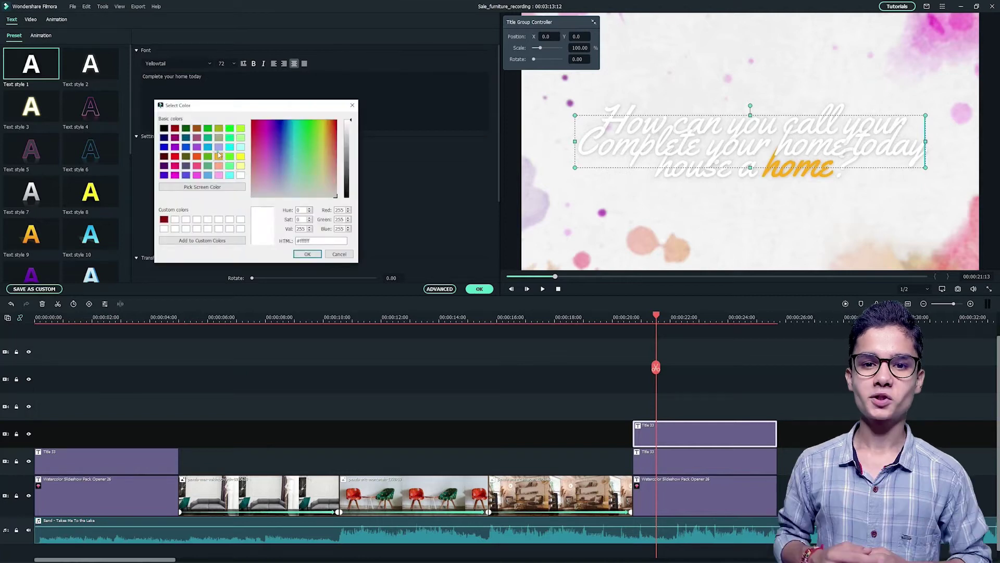
pyautogui.click(306, 255)
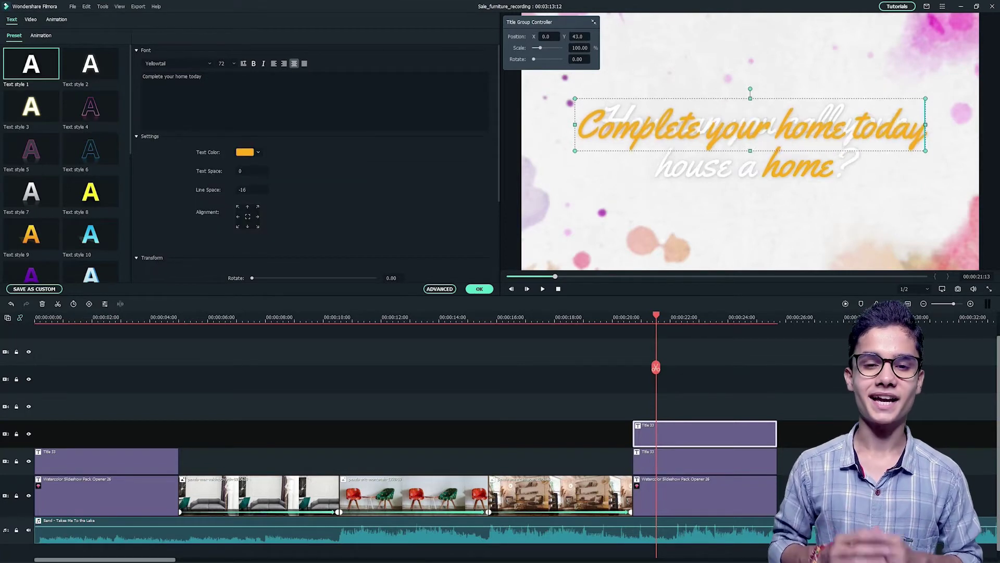
pyautogui.click(684, 462)
pyautogui.click(210, 63)
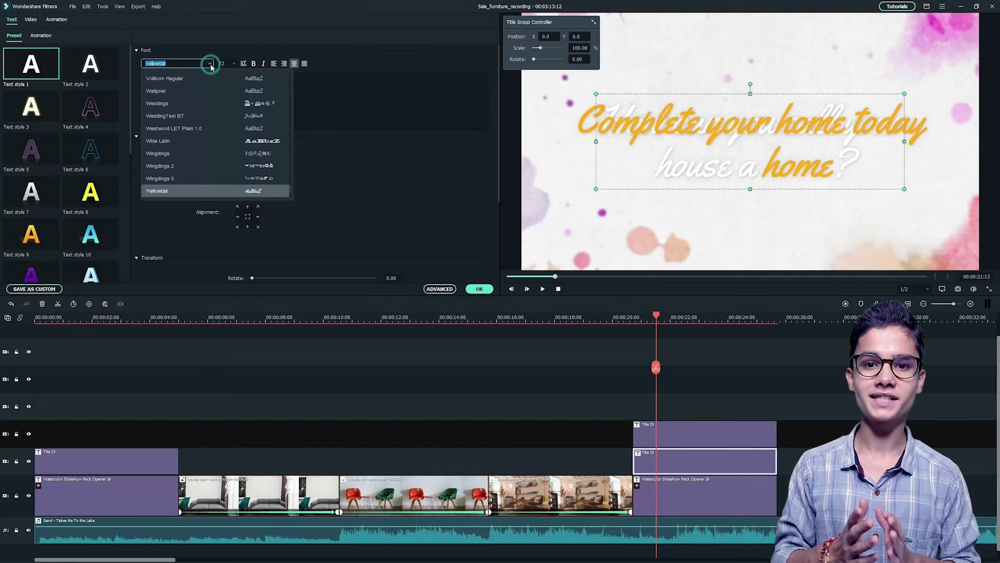
pyautogui.press('r')
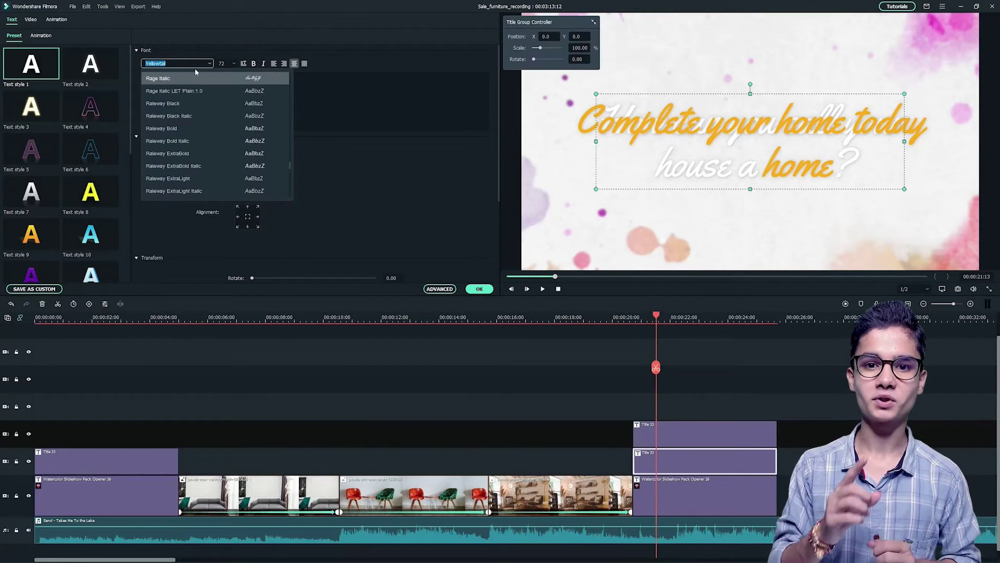
pyautogui.press('Escape')
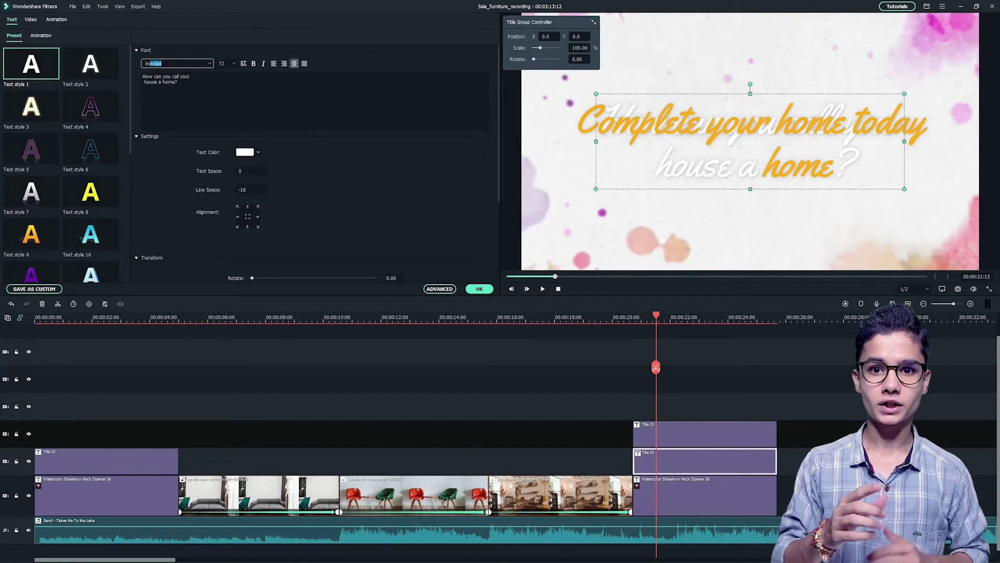
pyautogui.press('Return')
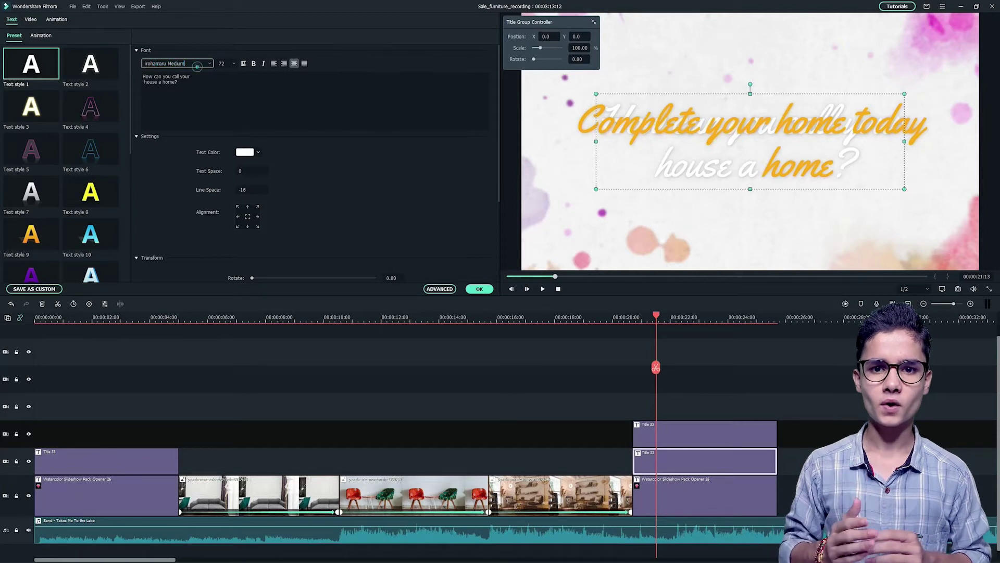
pyautogui.click(220, 63)
pyautogui.click(224, 117)
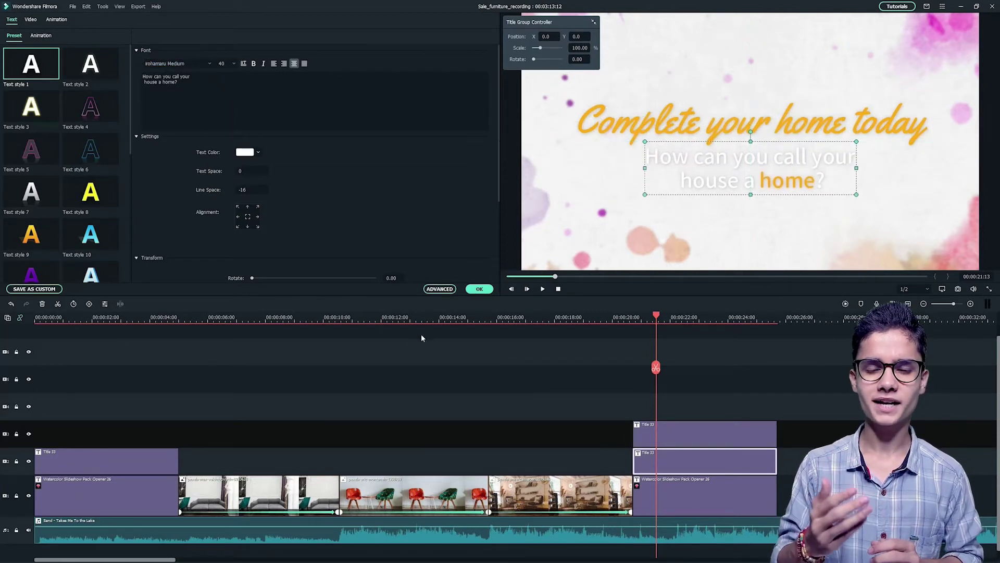
pyautogui.moveTo(788, 153); pyautogui.dragTo(788, 149)
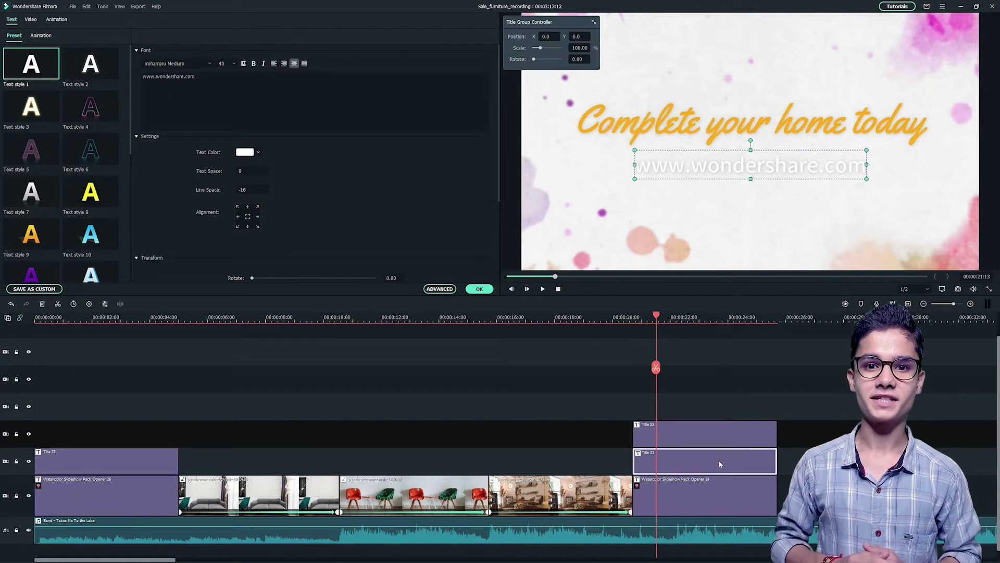
# Stretch a title copy over the sofa clip as its caption, then edit the living-room caption.
pyautogui.click(266, 317)
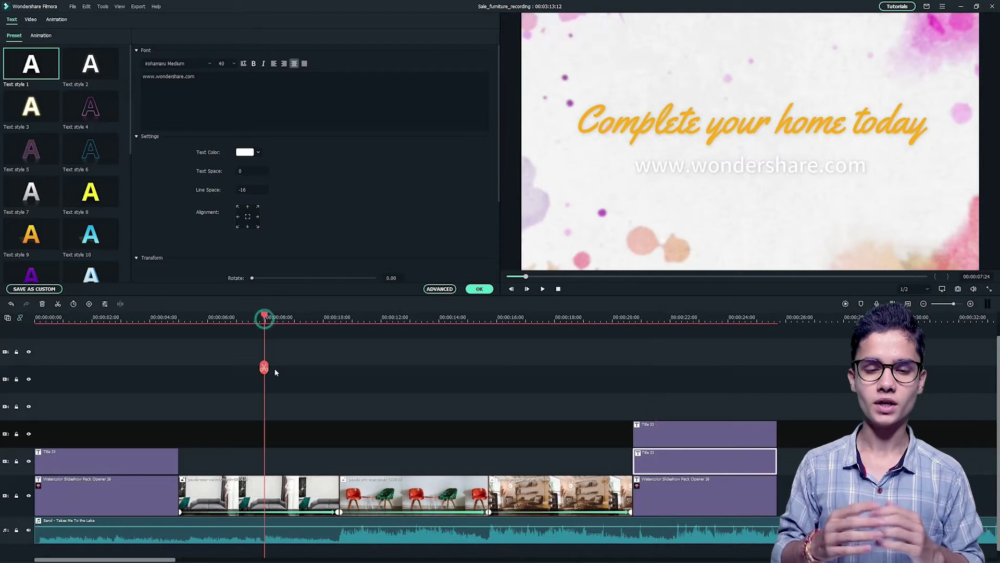
pyautogui.moveTo(265, 317); pyautogui.dragTo(255, 325)
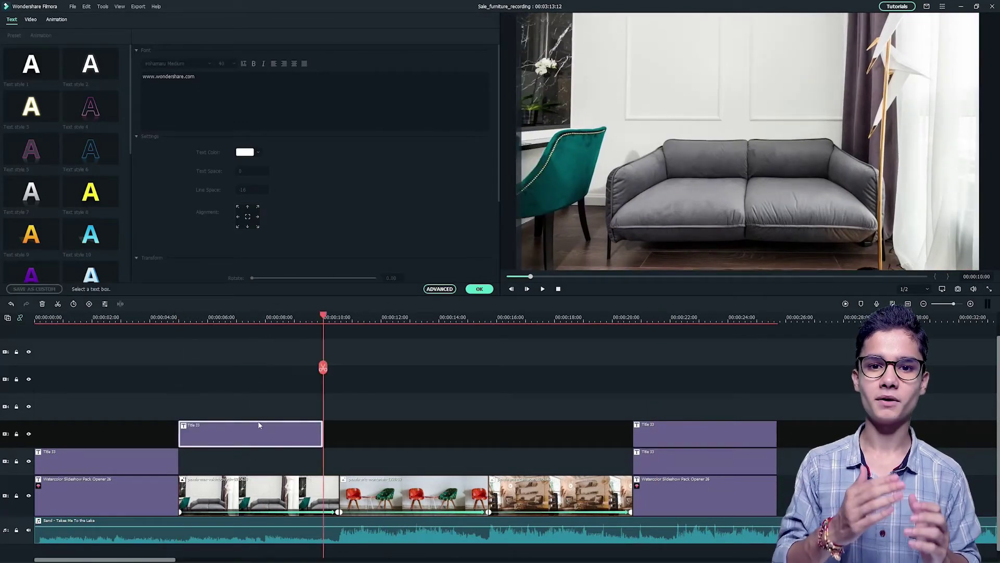
pyautogui.moveTo(256, 434); pyautogui.dragTo(257, 461)
pyautogui.moveTo(322, 461); pyautogui.dragTo(338, 461)
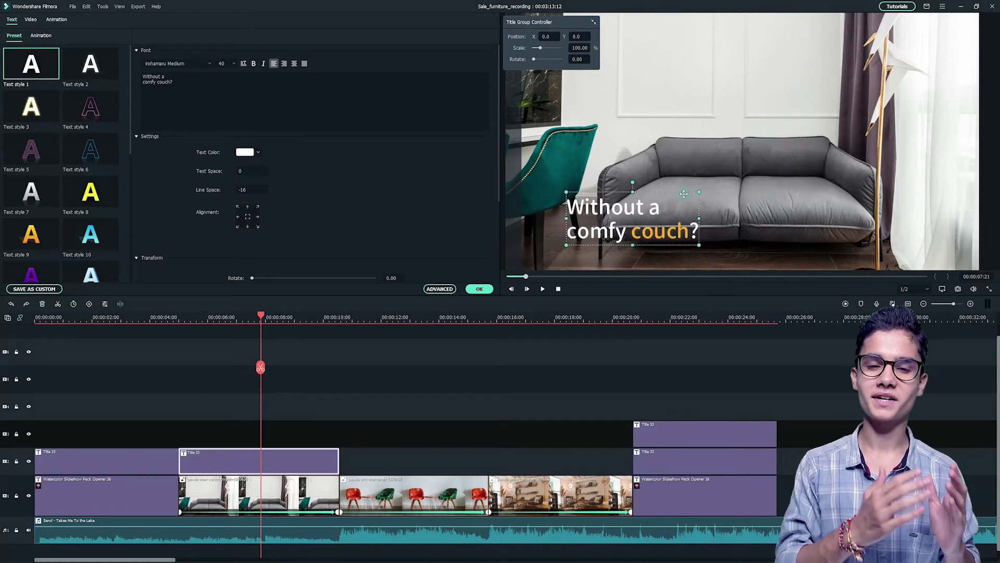
pyautogui.click(480, 288)
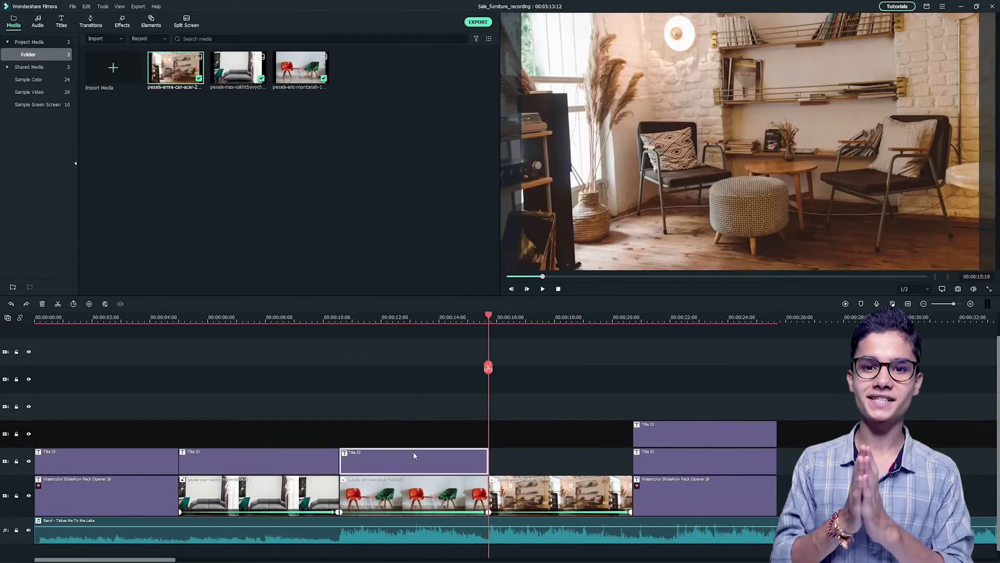
pyautogui.doubleClick(593, 460)
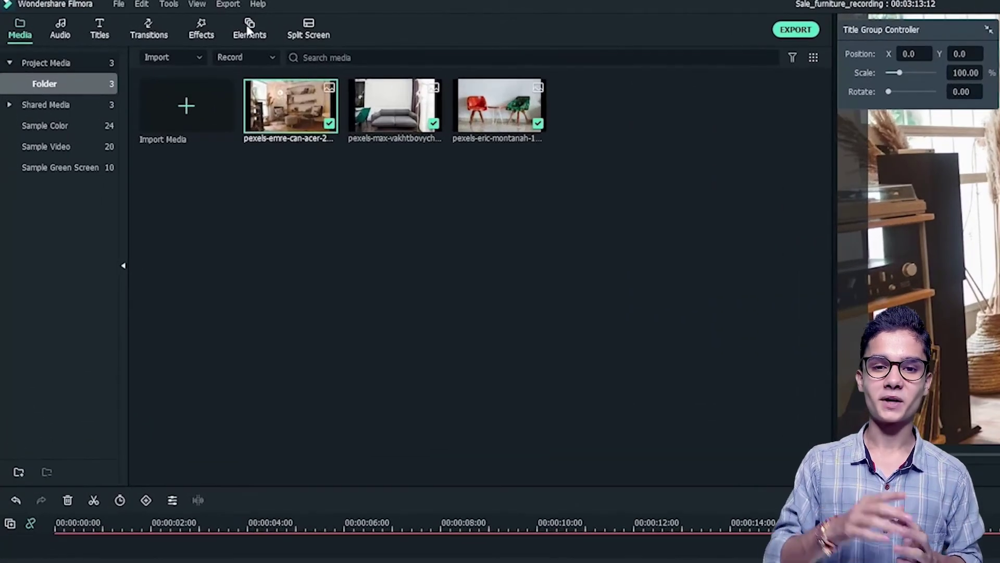
# Search Elements for 'black friday' and place the 40% SALE! sticker on the timeline.
pyautogui.click(150, 20)
pyautogui.write('black')
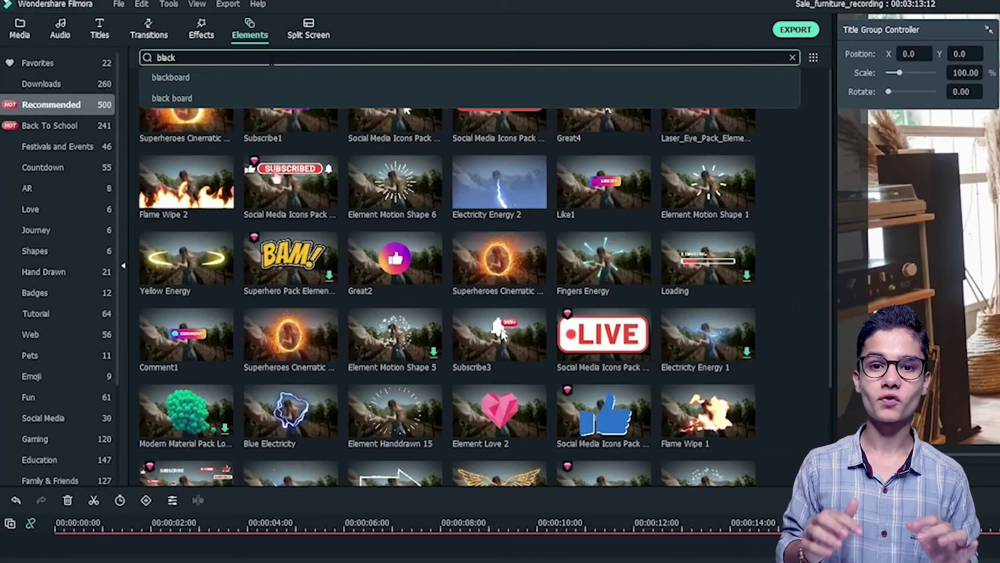
pyautogui.write(' friday')
pyautogui.press('Return')
pyautogui.scroll(-5, 685, 402)
pyautogui.moveTo(684, 402); pyautogui.dragTo(216, 431)
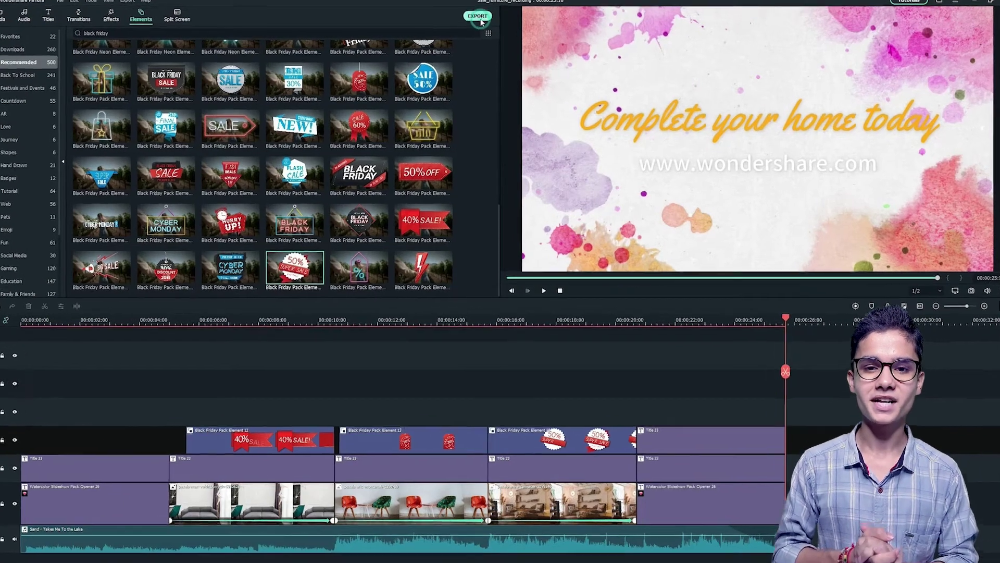
# Render the ad to Sale_furniture.mp4 with the MP4 export settings.
pyautogui.click(478, 22)
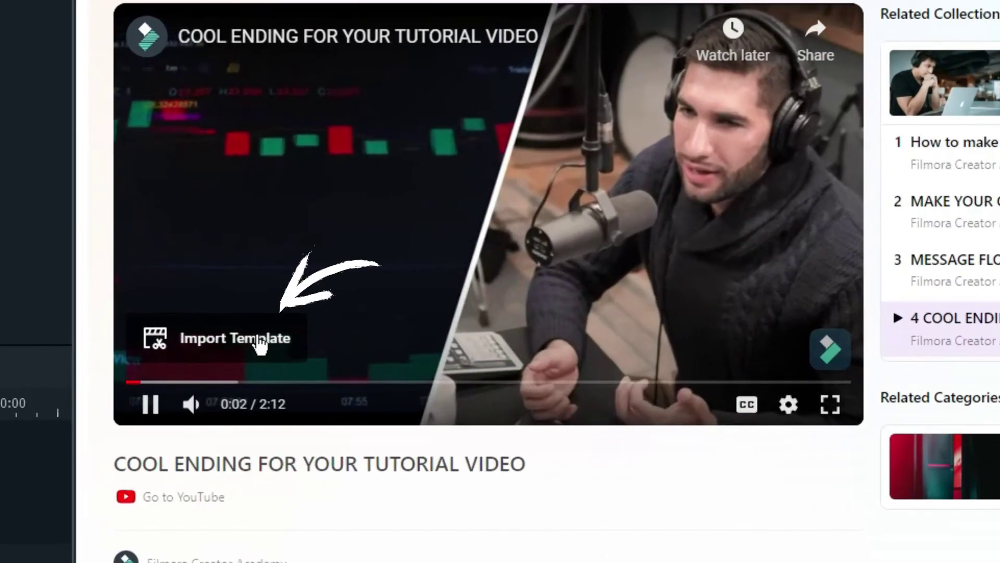
# Import the Cool Ending tutorial template and zoom into its preview.
pyautogui.click(226, 329)
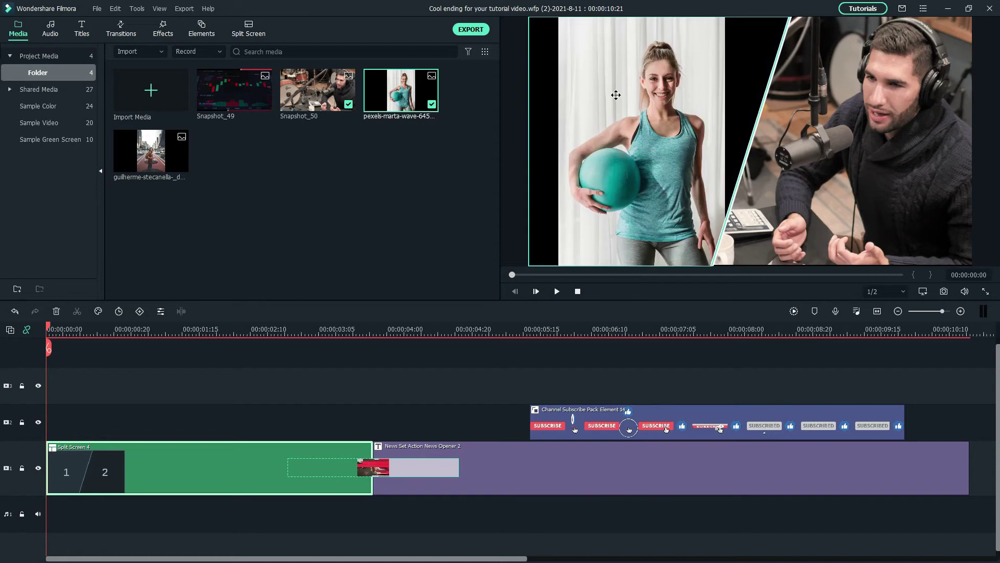
pyautogui.click(609, 145)
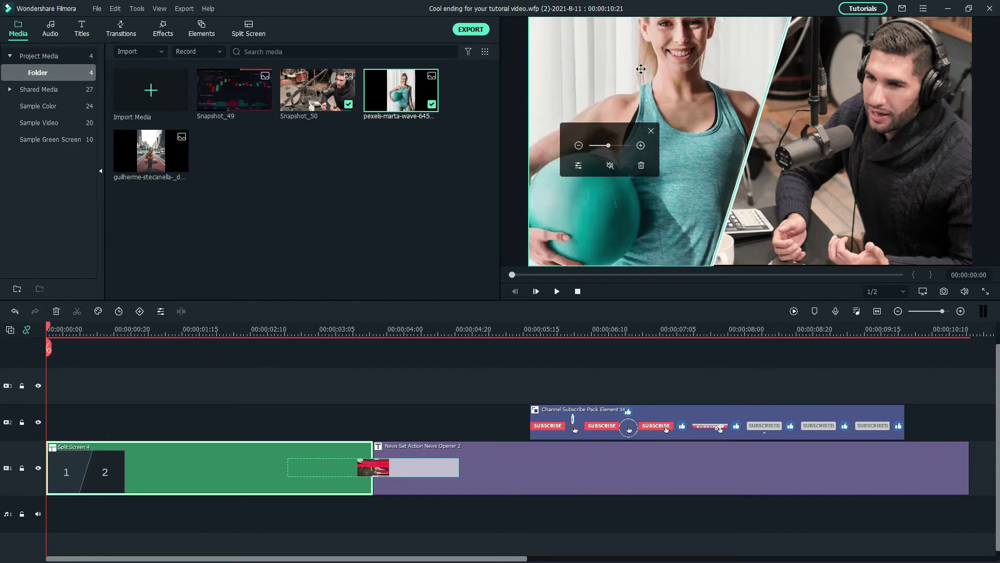